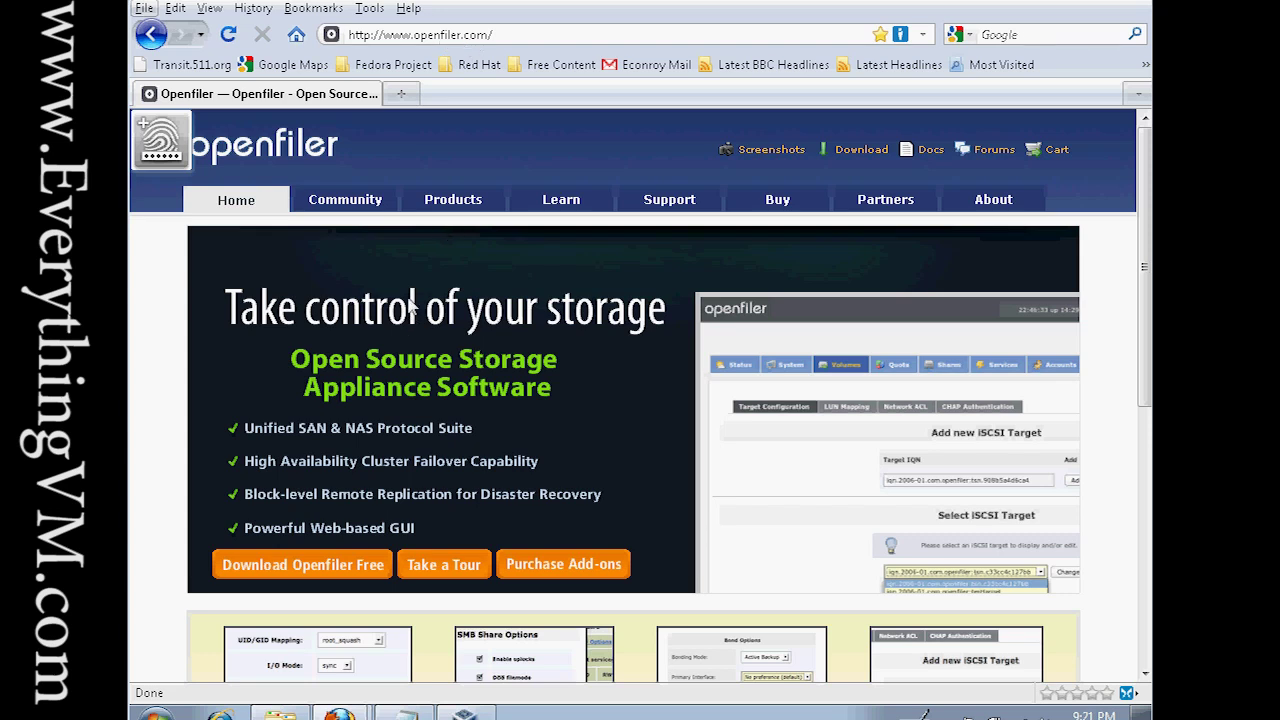
Open the Openfiler download page and highlight the version 2.3 x86 ISO Image entry.
left_click(314, 568)
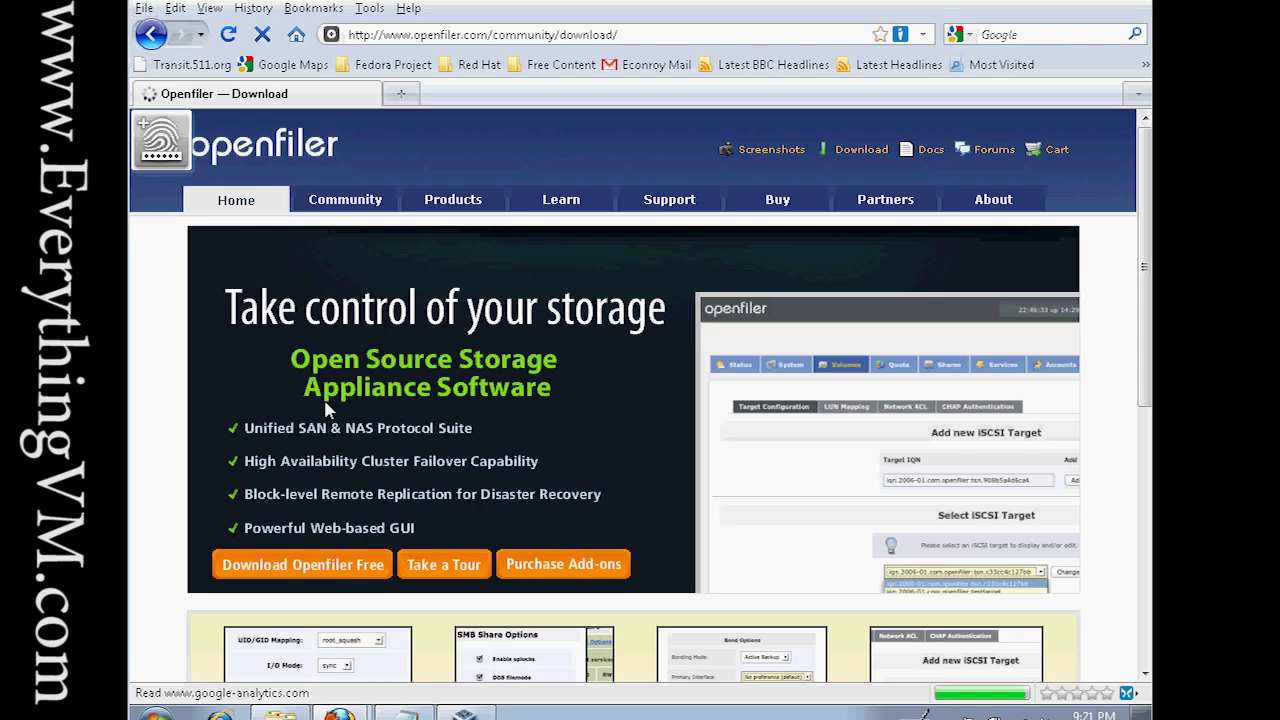
scroll(355, 405, "down", 5)
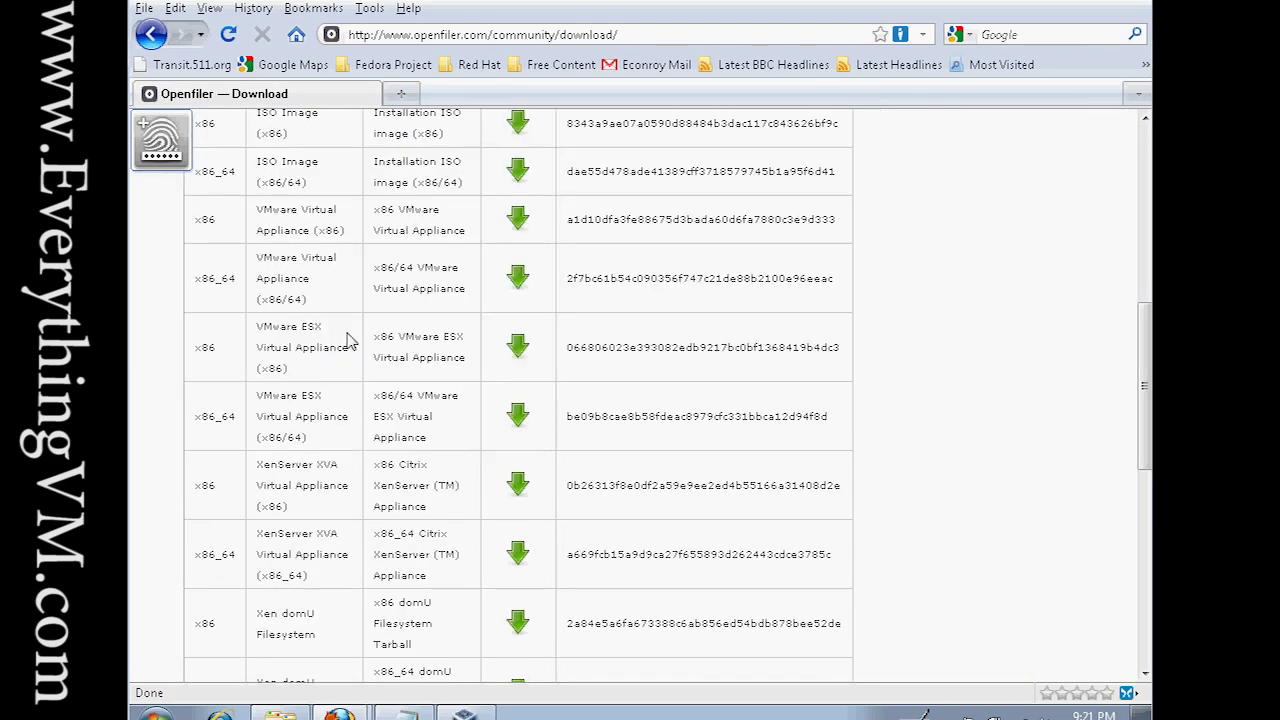
scroll(348, 340, "up", 2)
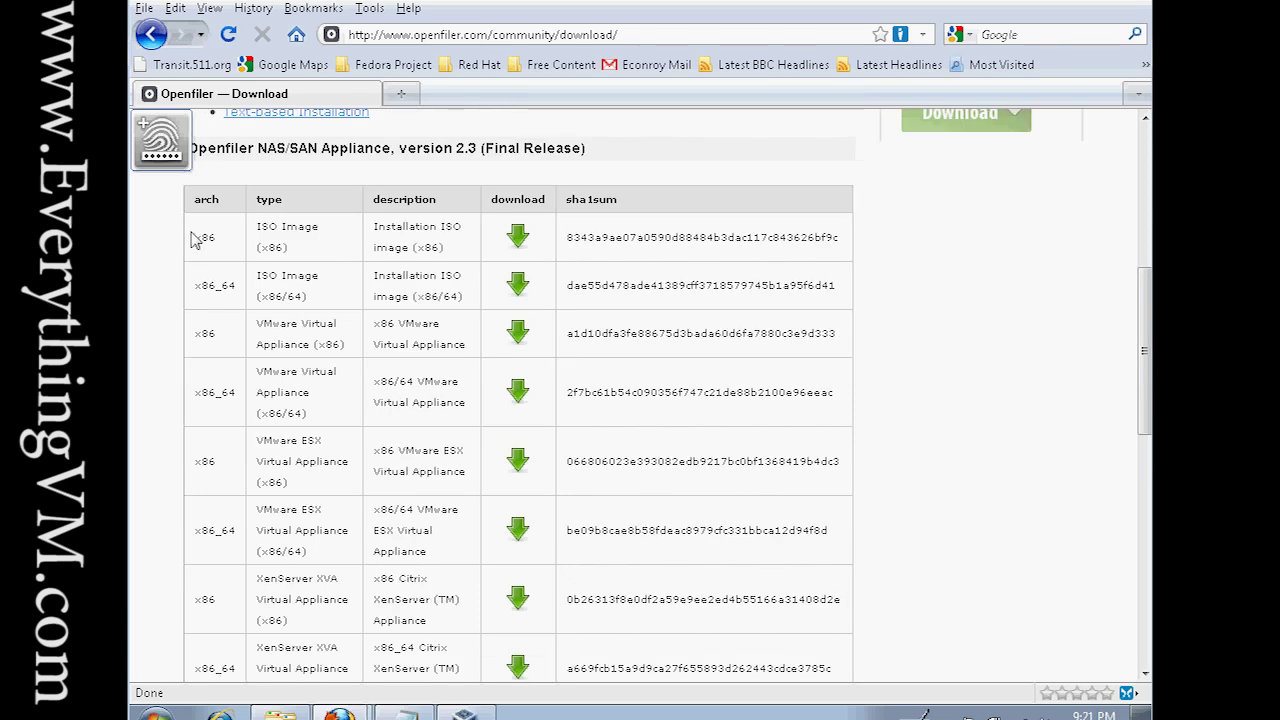
left_click_drag(193, 240, 333, 235)
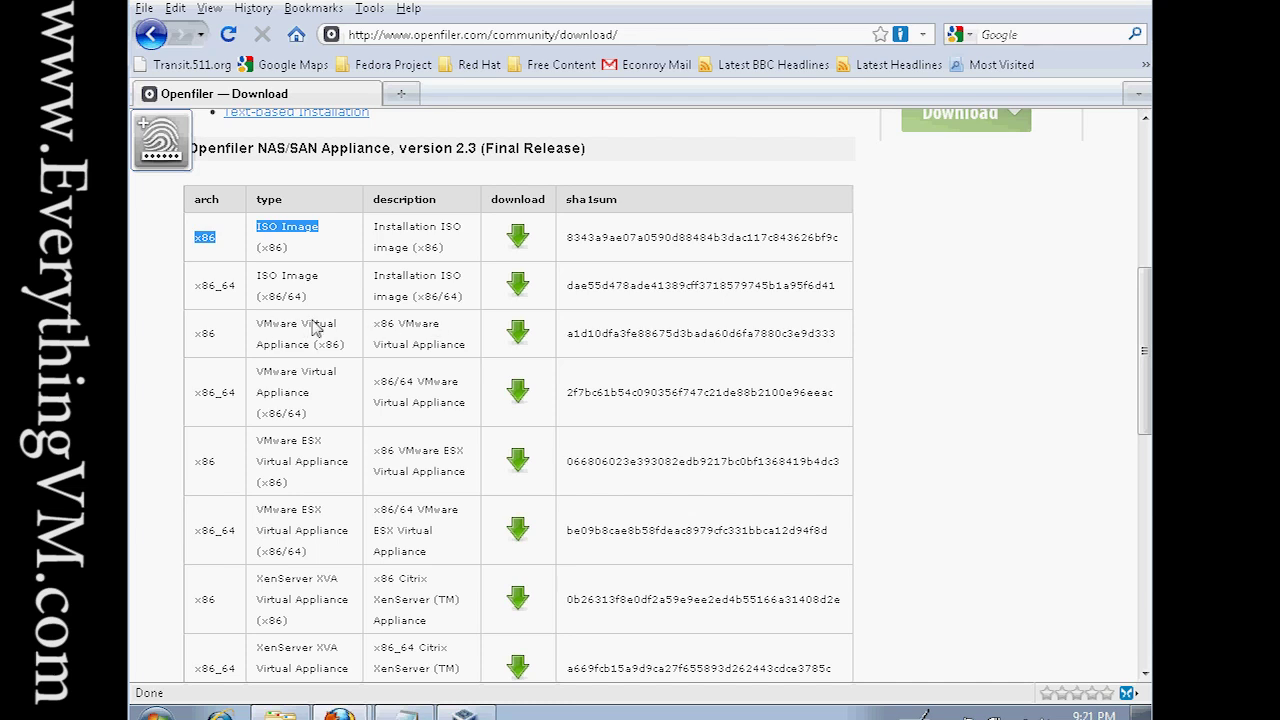
left_click(325, 337)
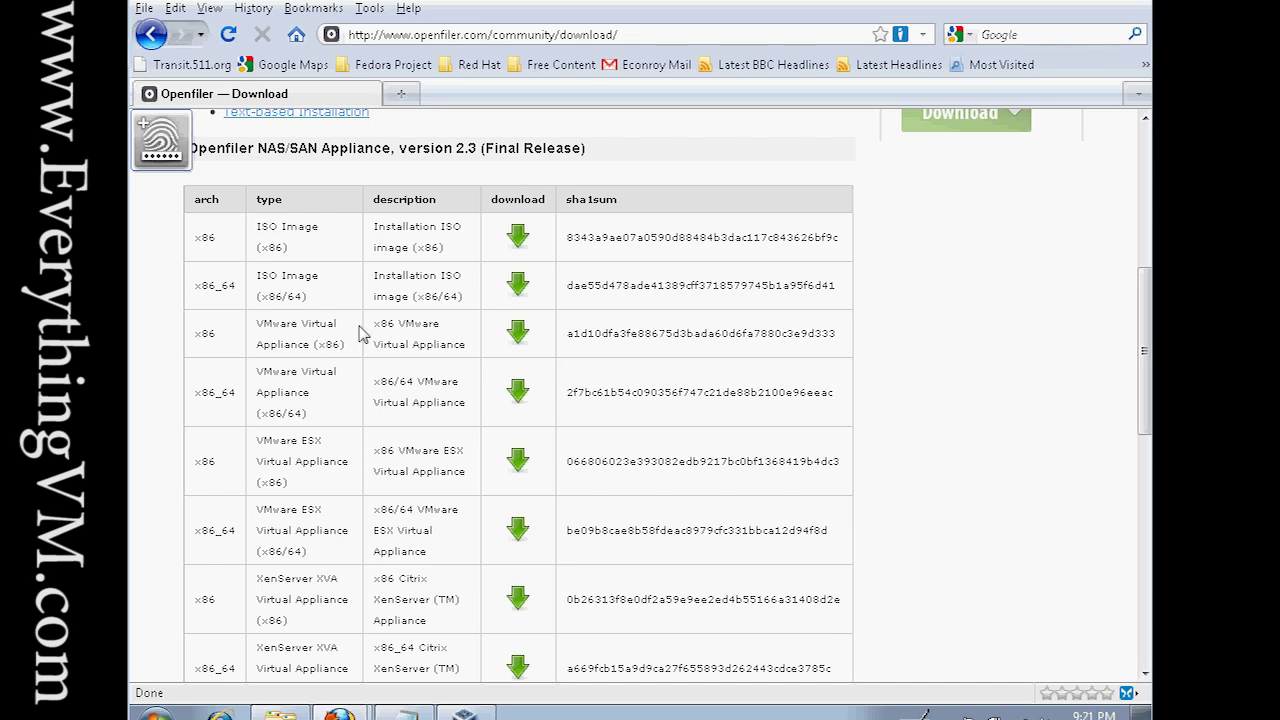
Scroll the version 2.3 download table again, then bring the econroy.com Firefox window forward.
scroll(420, 340, "down", 4)
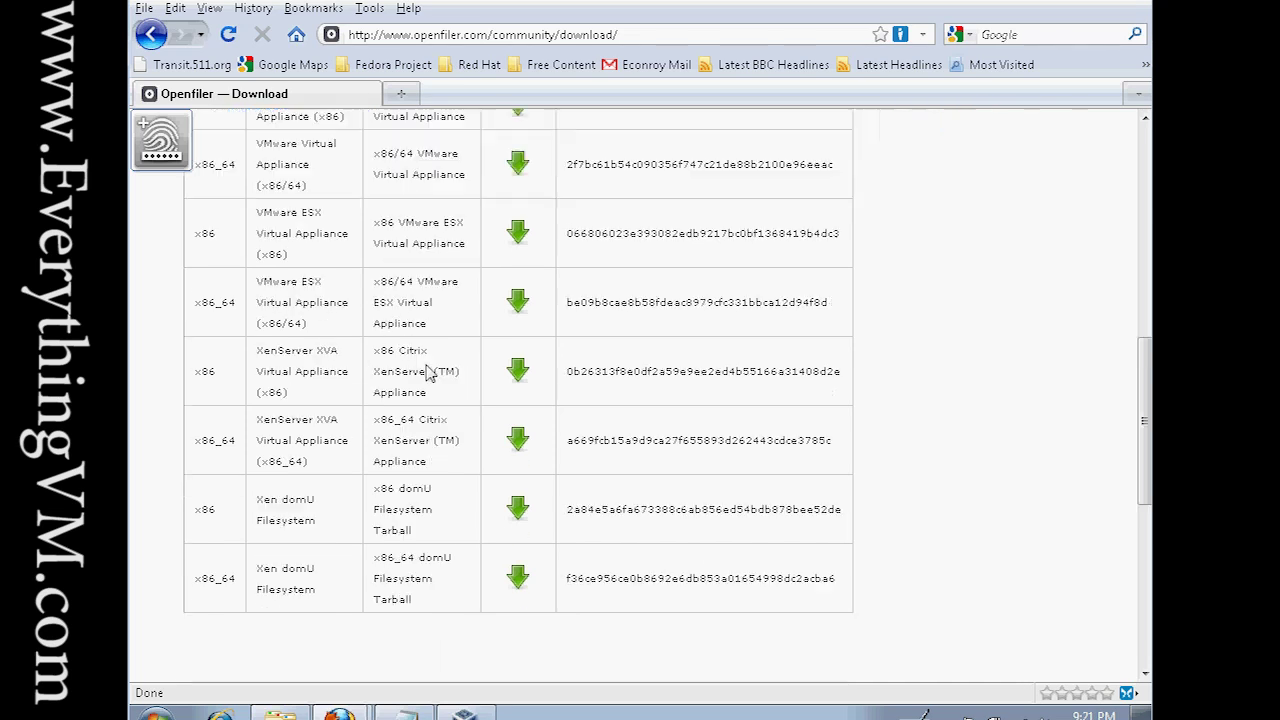
scroll(428, 370, "up", 15)
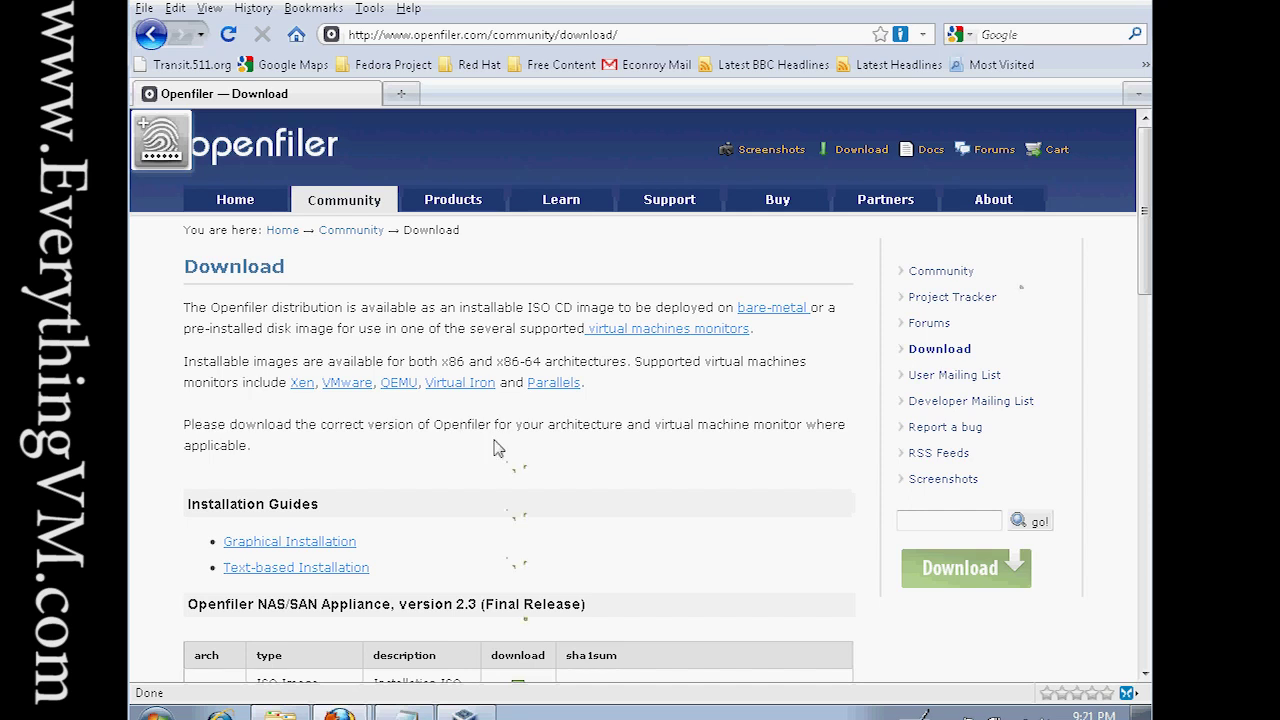
scroll(497, 448, "down", 4)
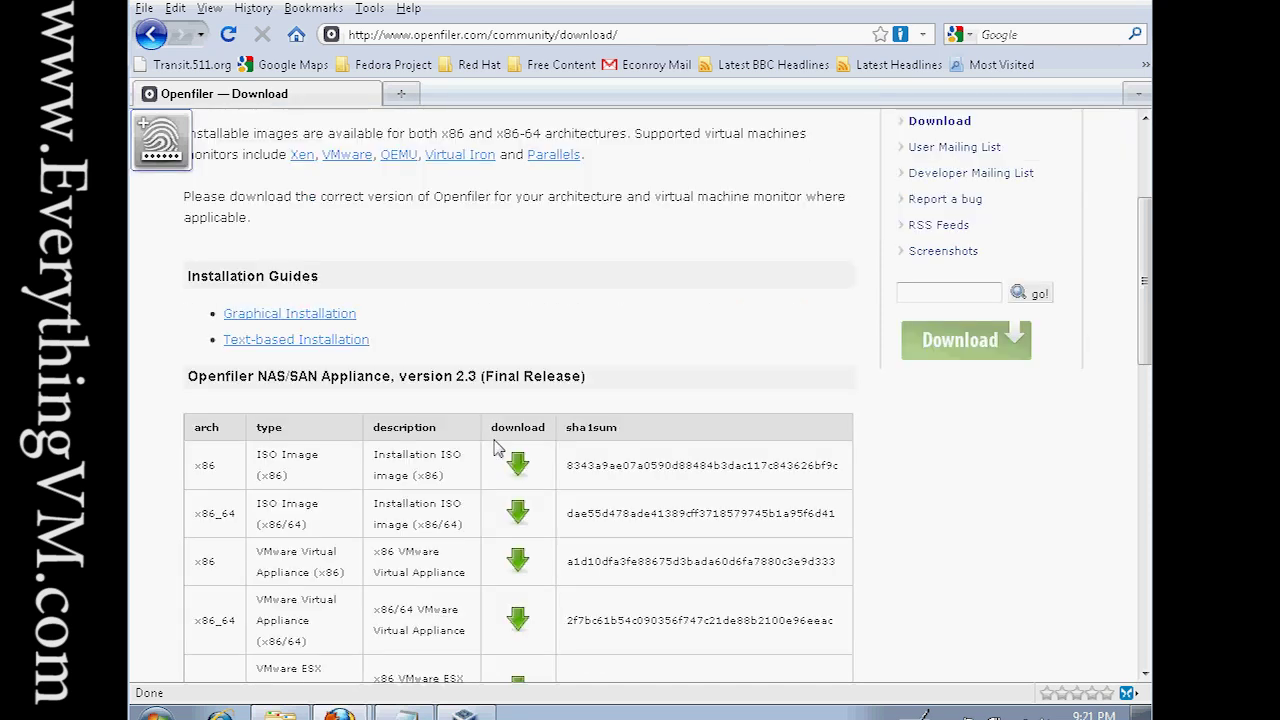
left_click(1075, 2)
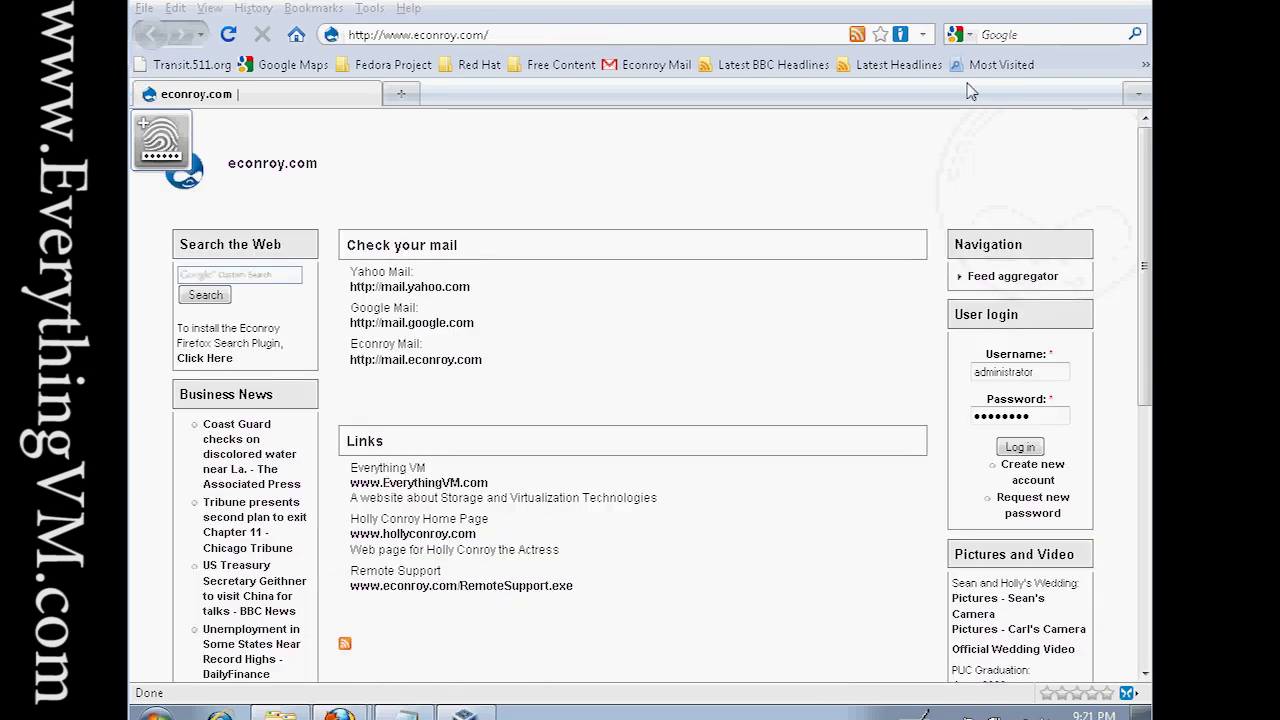
Switch to VirtualBox Manager and highlight the OpenFiler VM's 1024 MB memory setting.
left_click(1080, 3)
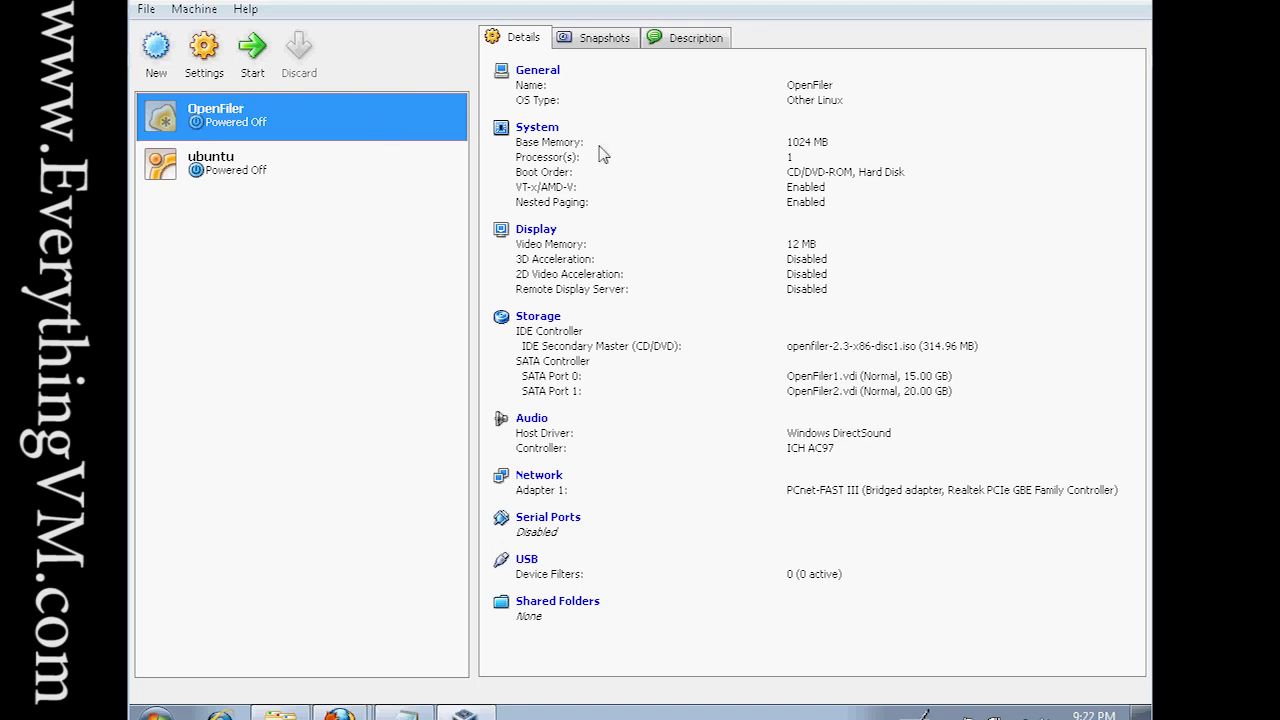
left_click_drag(836, 148, 778, 145)
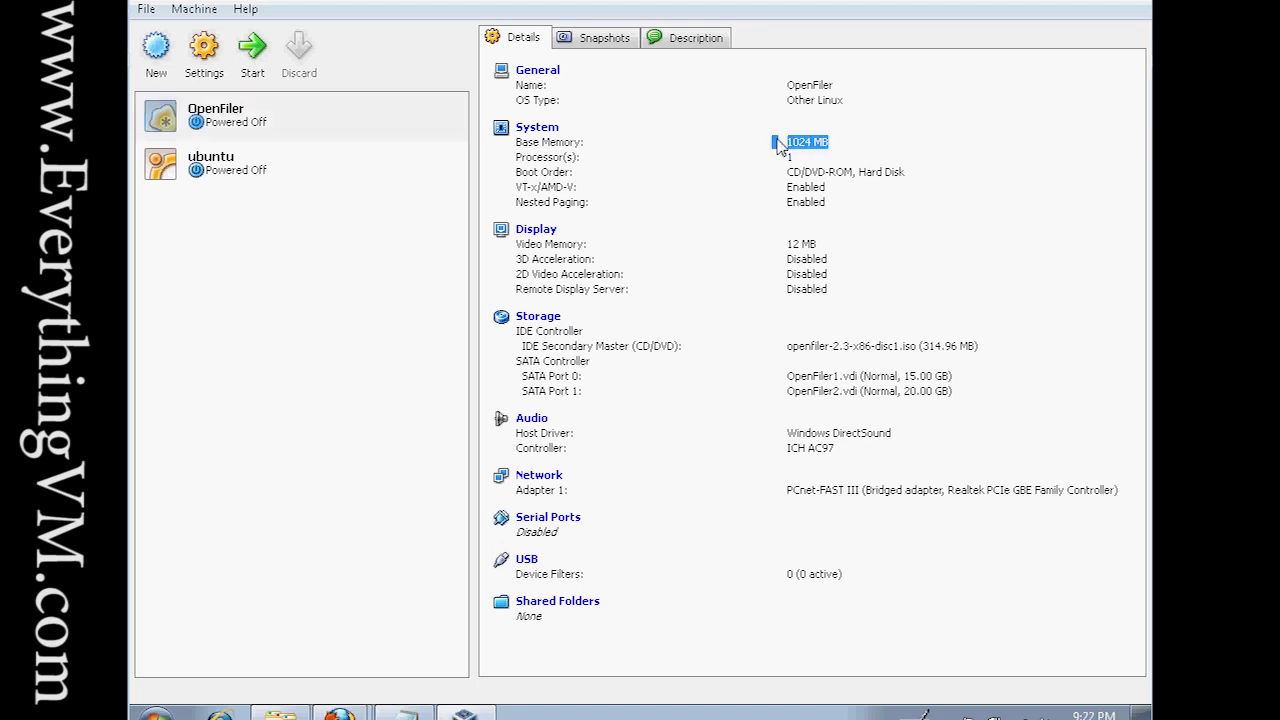
left_click(833, 171)
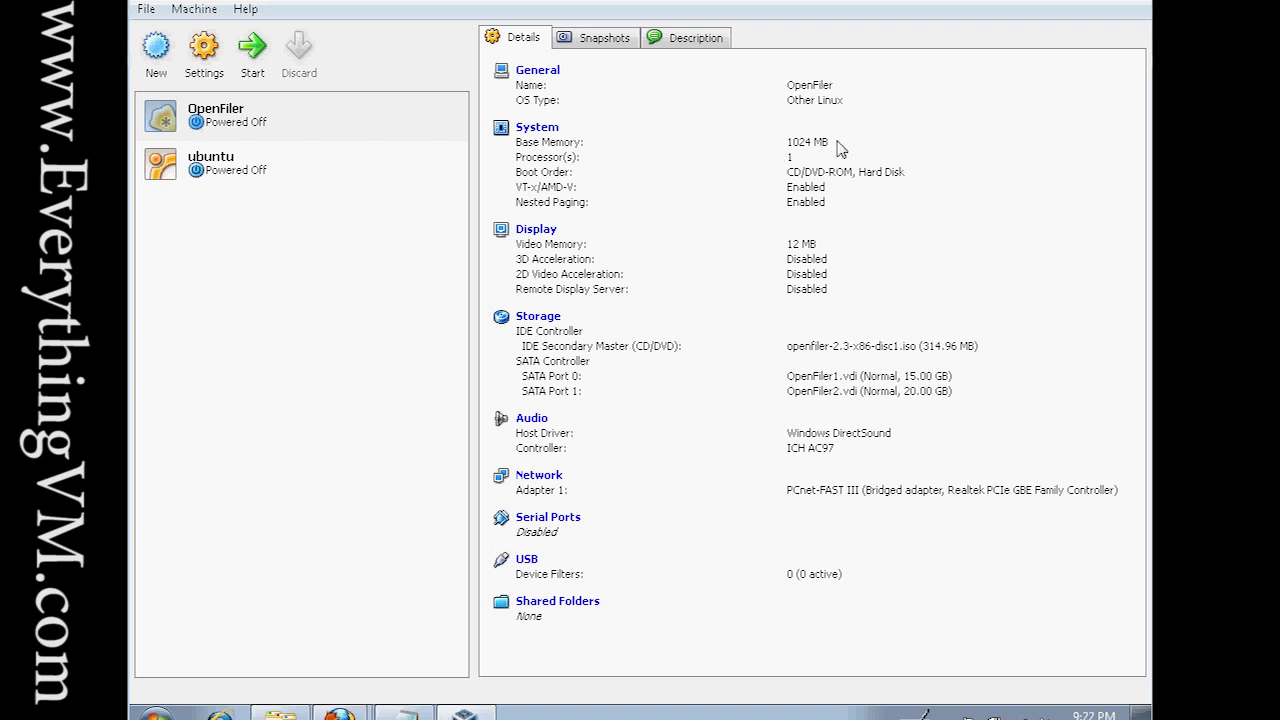
Highlight the SATA Port 0 and Port 1 disks (15 GB, 20 GB) and select the OpenFiler VM.
double_click(530, 376)
left_click(578, 398, "shift")
left_click(518, 316, "shift")
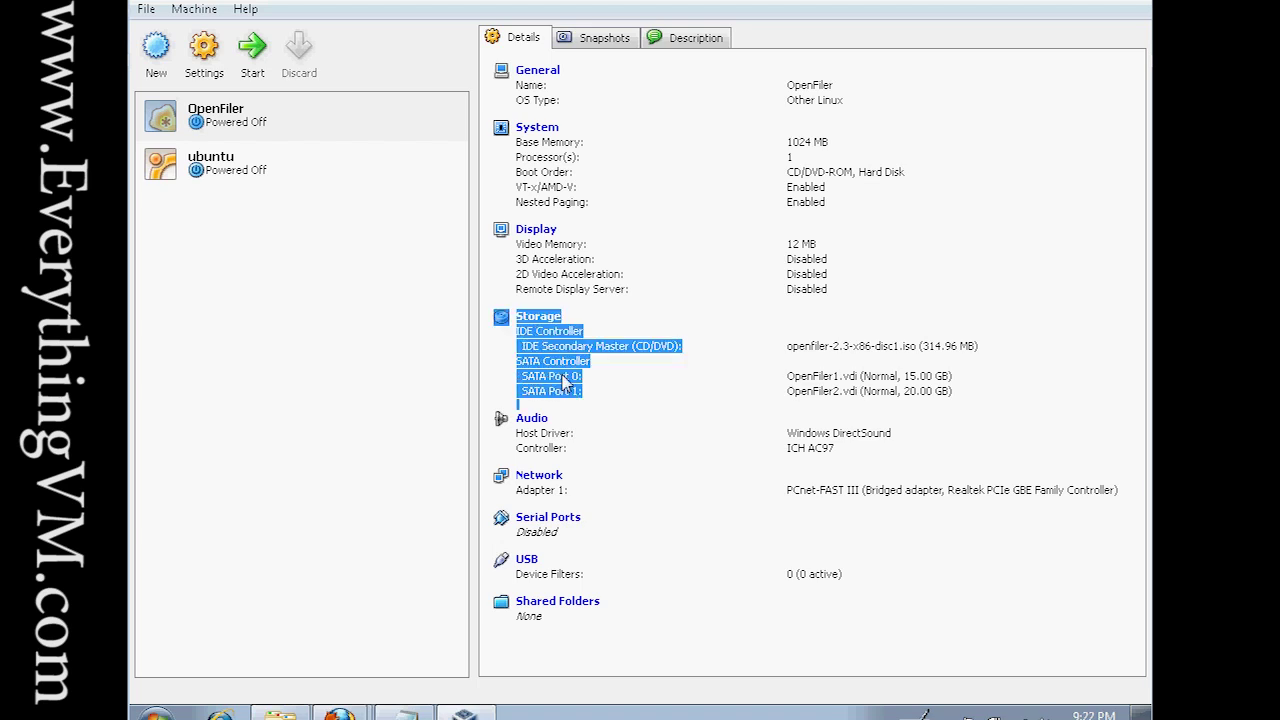
left_click(532, 385)
left_click_drag(531, 377, 587, 400)
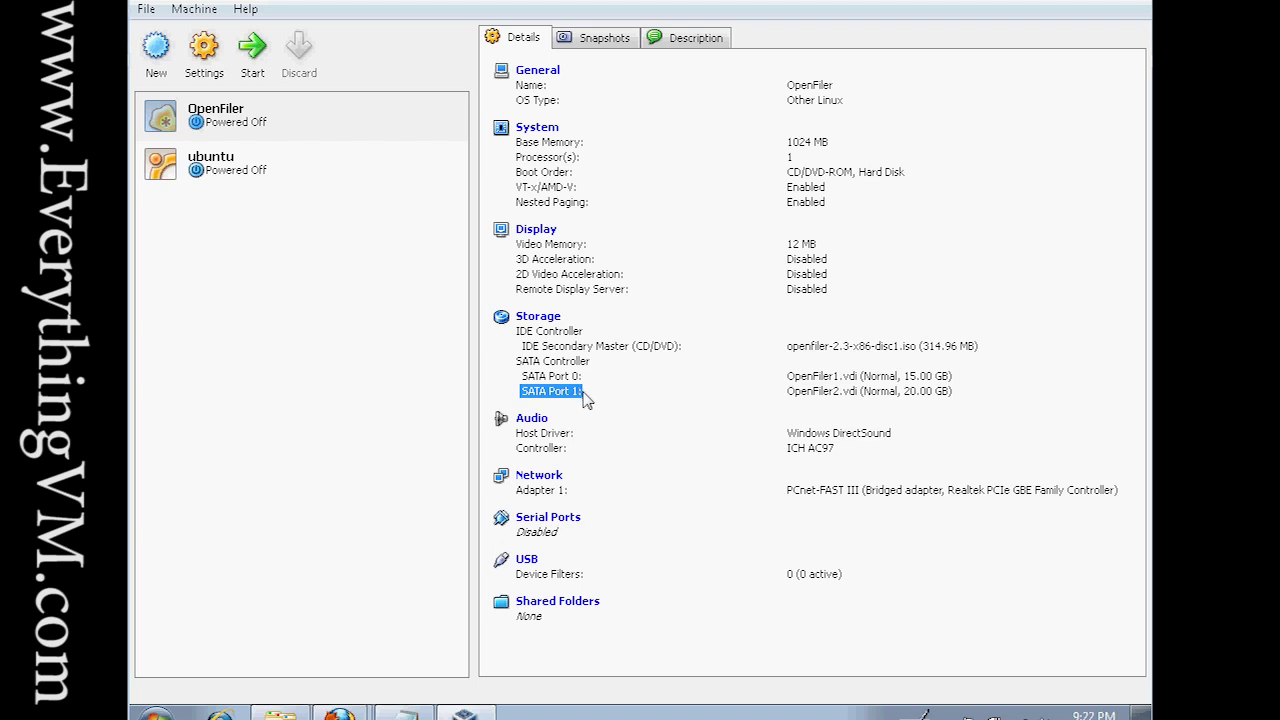
left_click(587, 399)
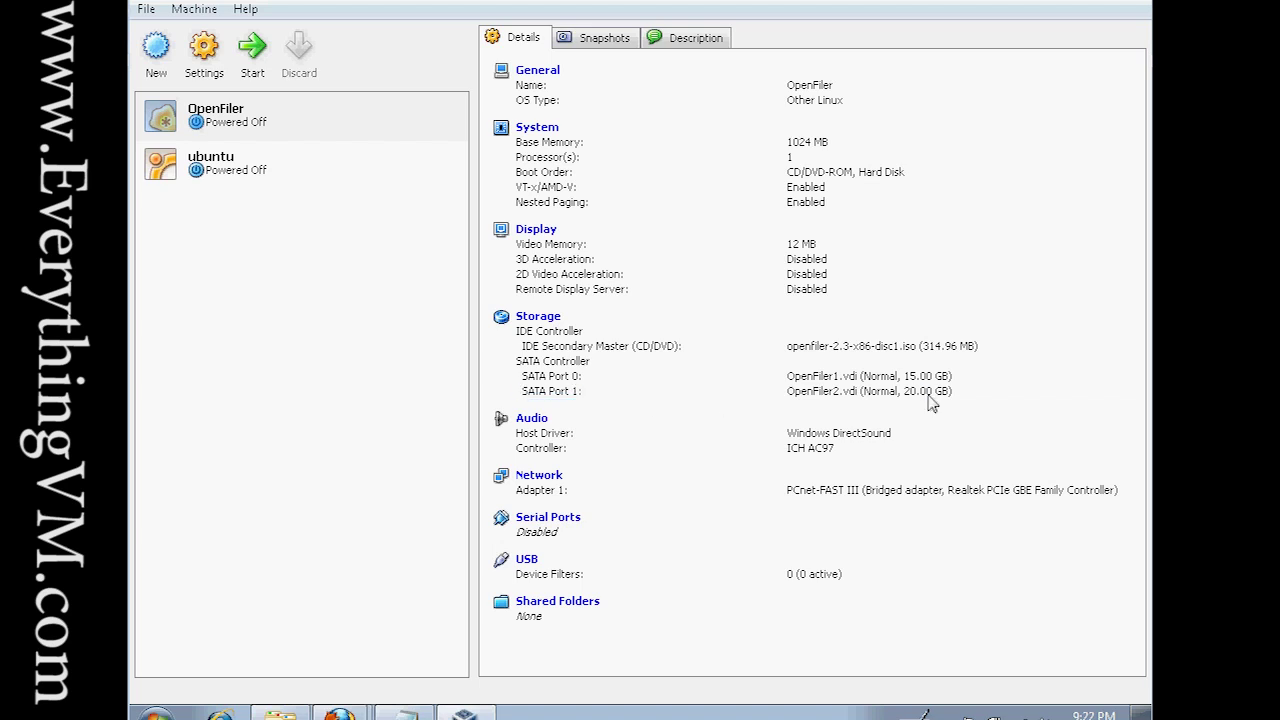
left_click_drag(928, 396, 557, 376)
left_click(557, 378)
left_click(267, 122)
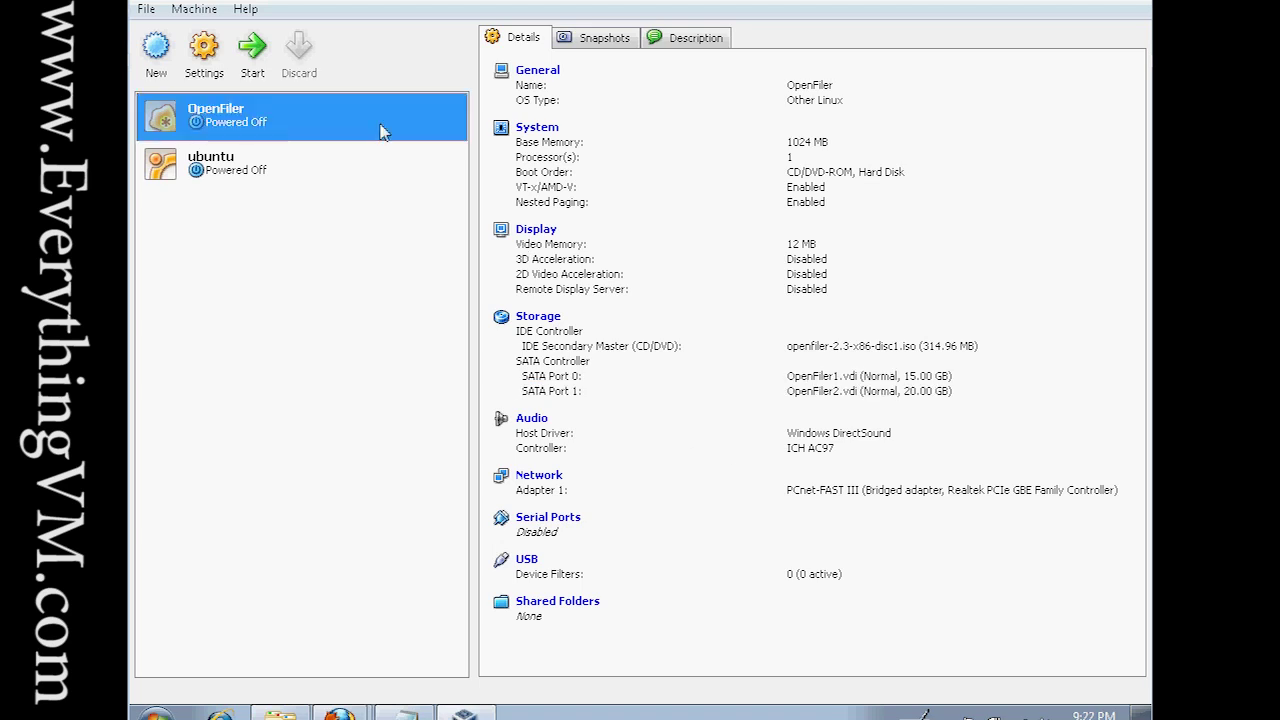
Start the OpenFiler VM, boot the installer in graphical mode, and skip the CD media test.
left_click(255, 59)
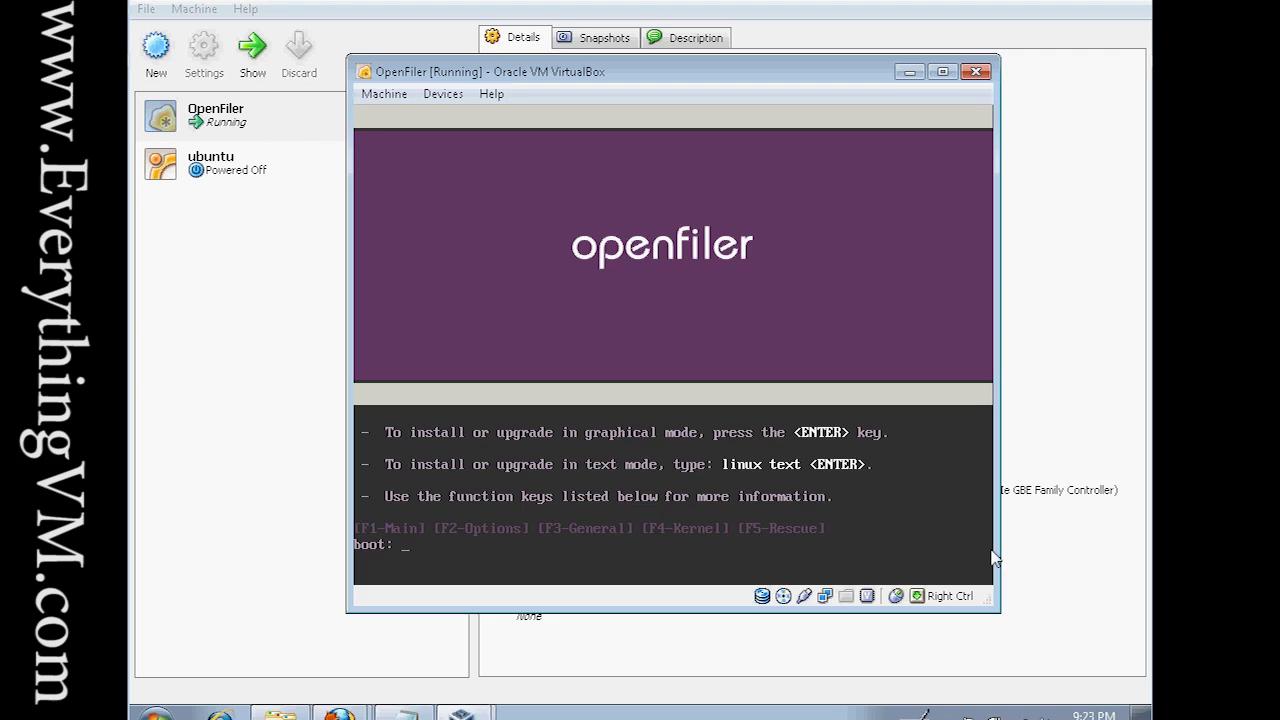
key("Return")
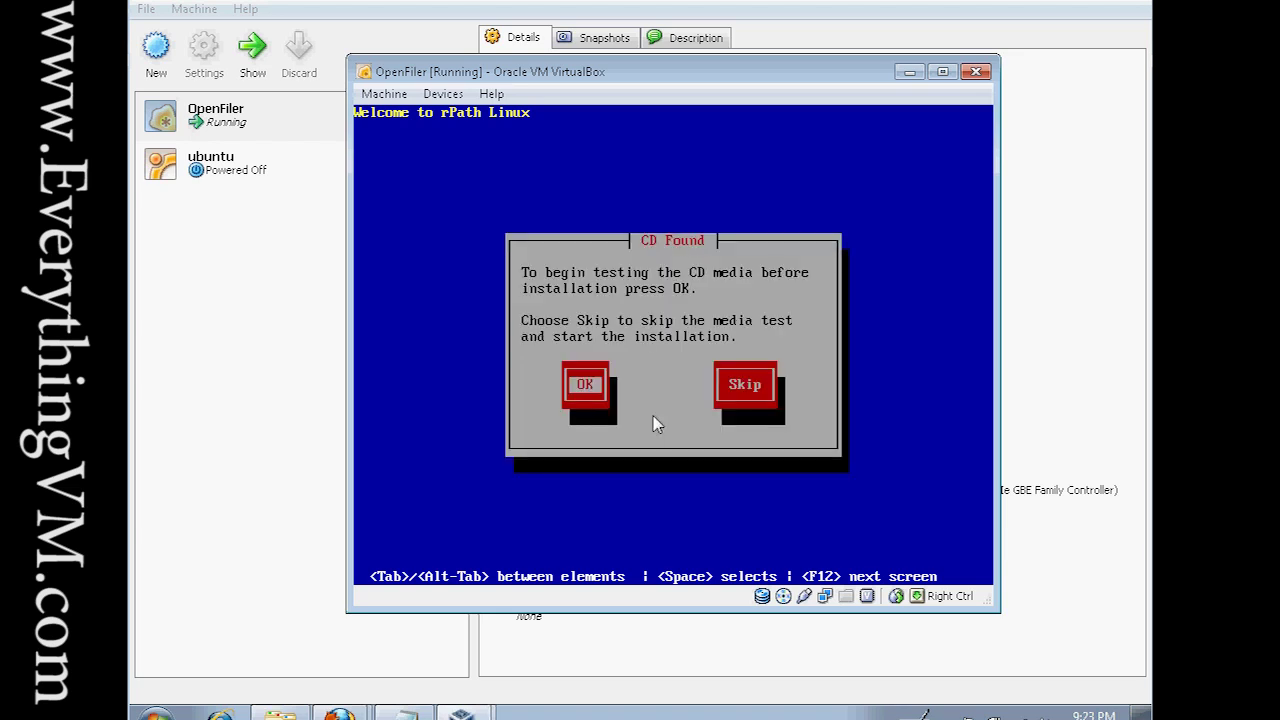
key("Tab")
key("Return")
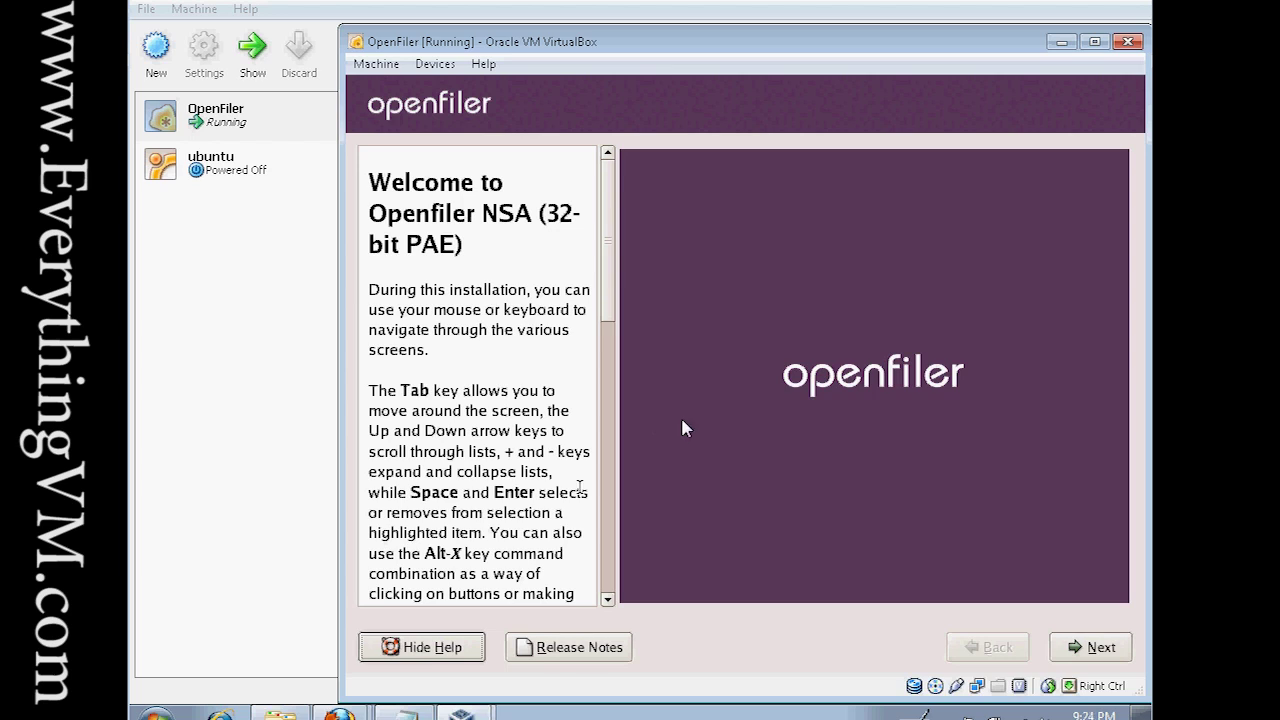
Advance past the Welcome screen and accept the U.S. English keyboard layout.
key("Return")
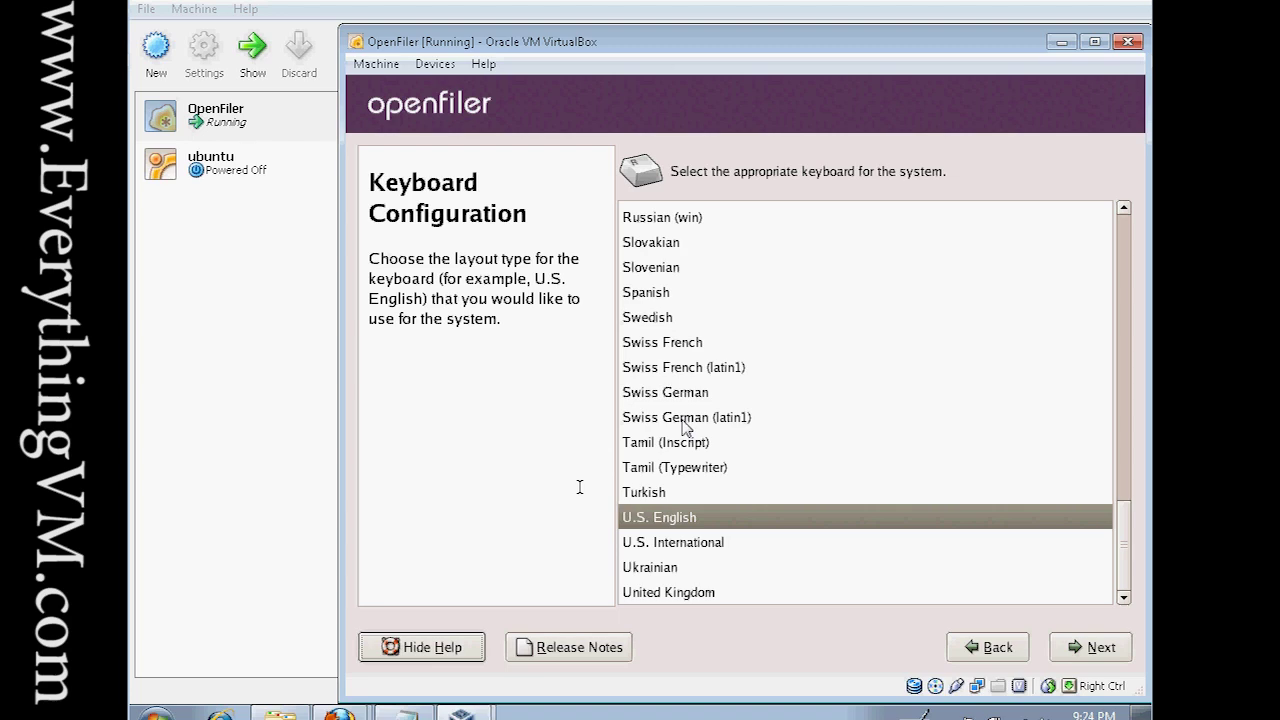
key("Return")
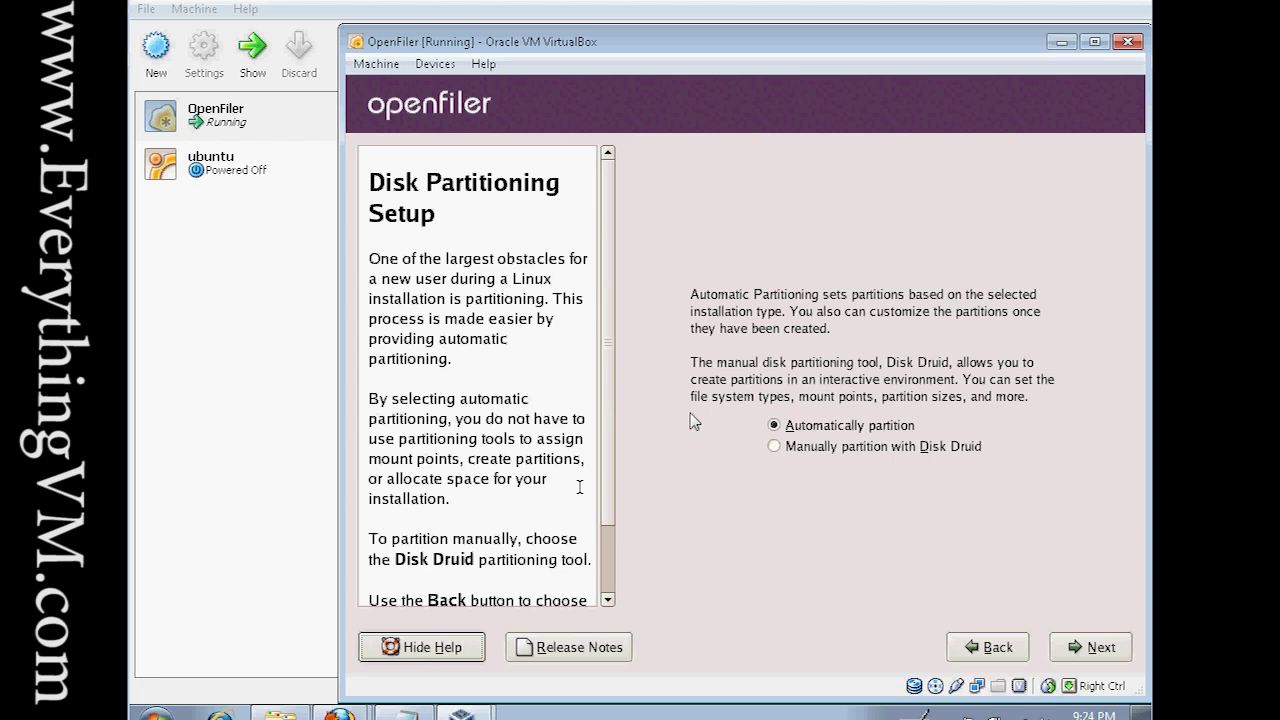
Keep automatic partitioning, initialize drives sda and sdb, and uncheck sdb so only sda is used.
left_click(1080, 652)
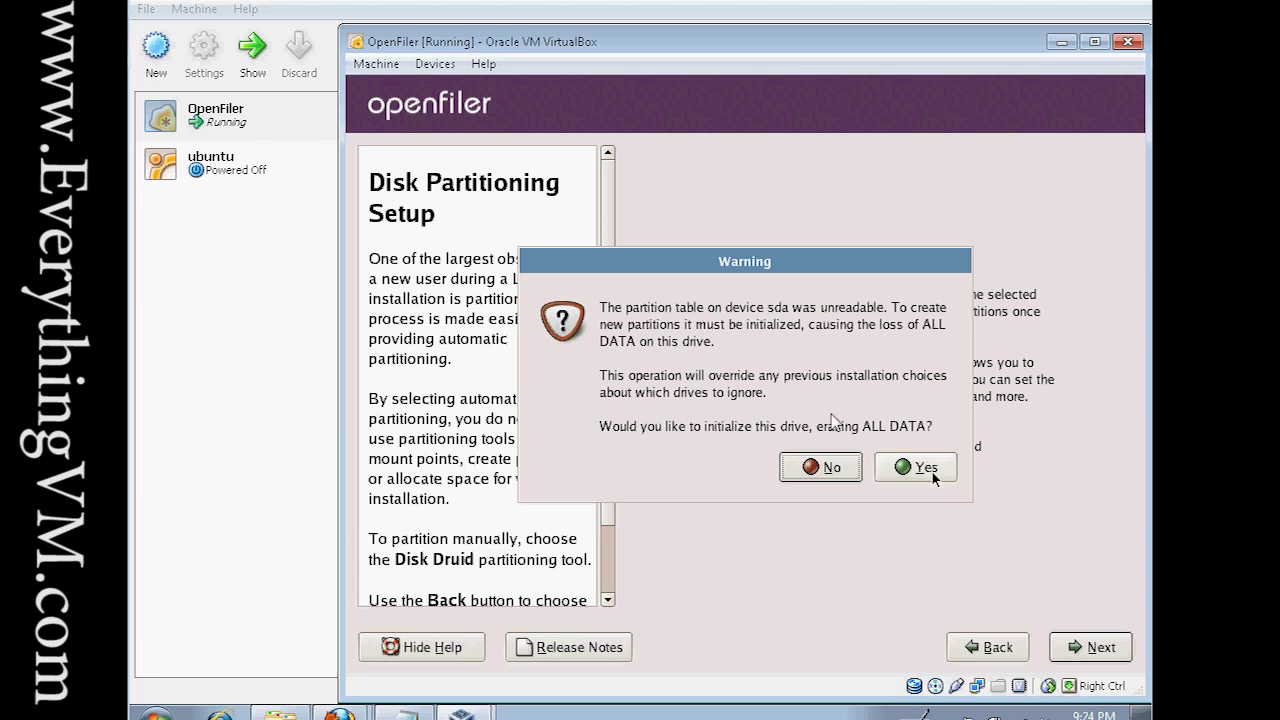
left_click(932, 474)
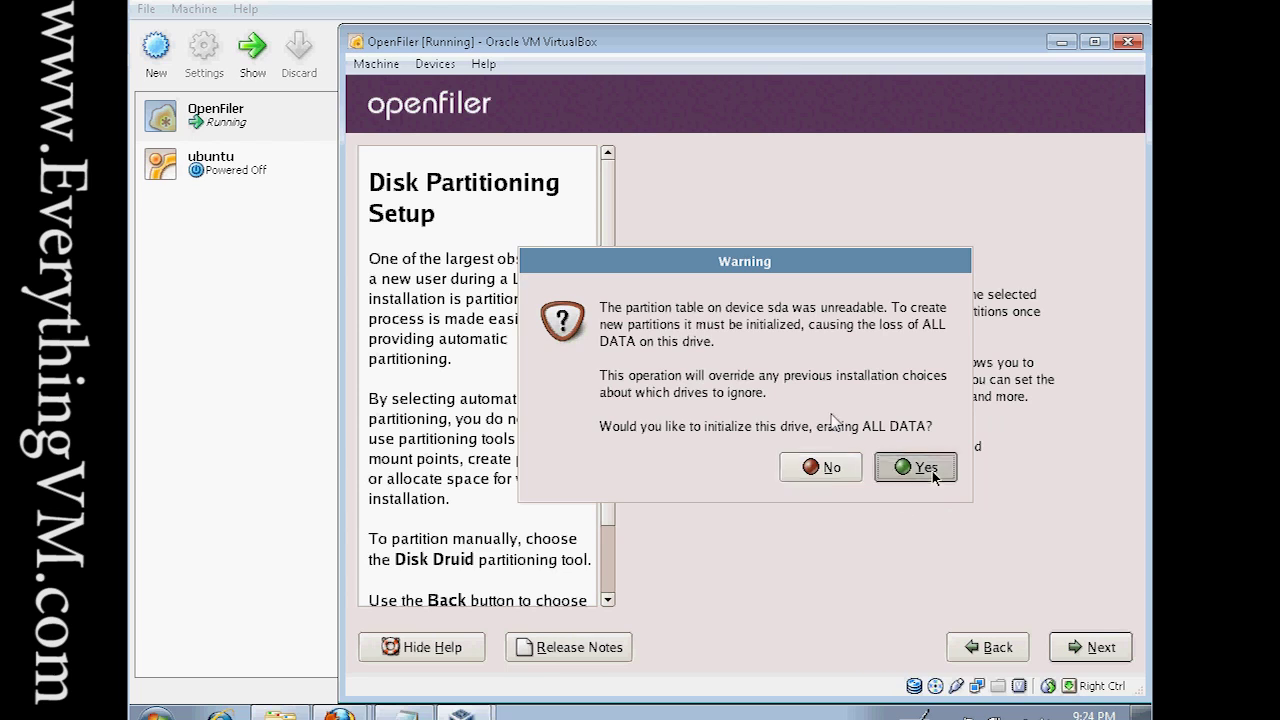
left_click(925, 473)
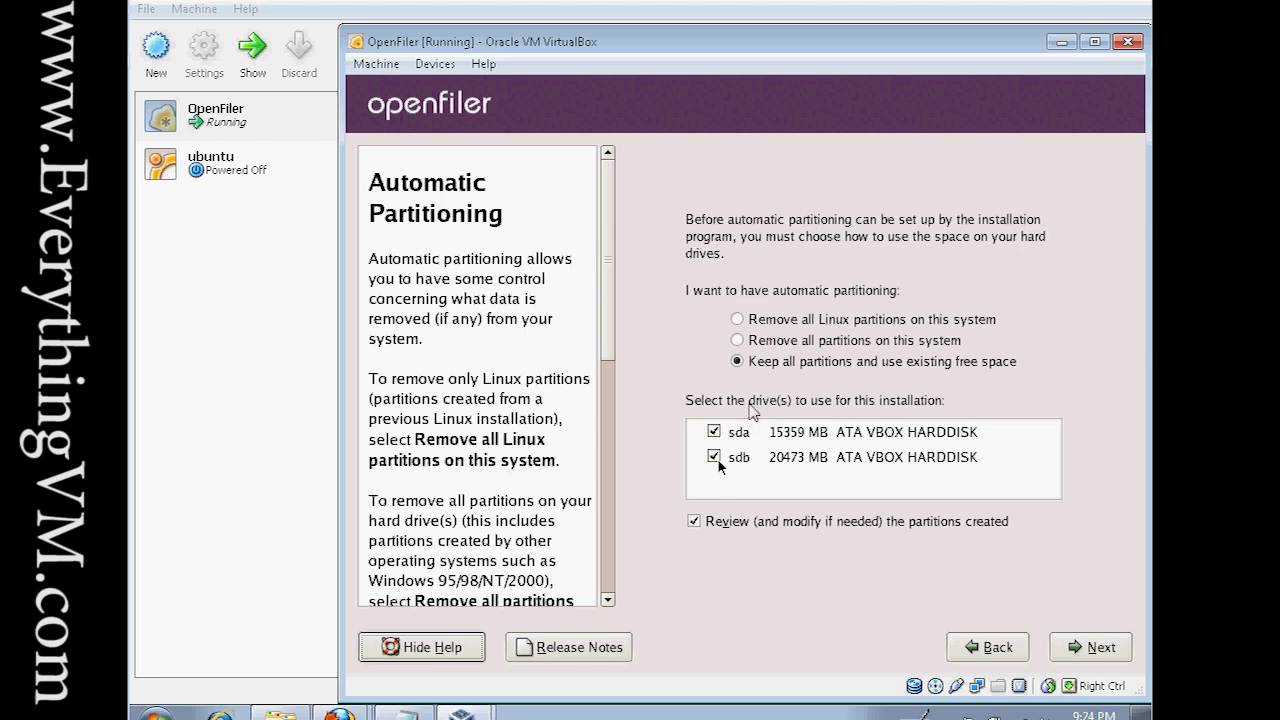
left_click(714, 457)
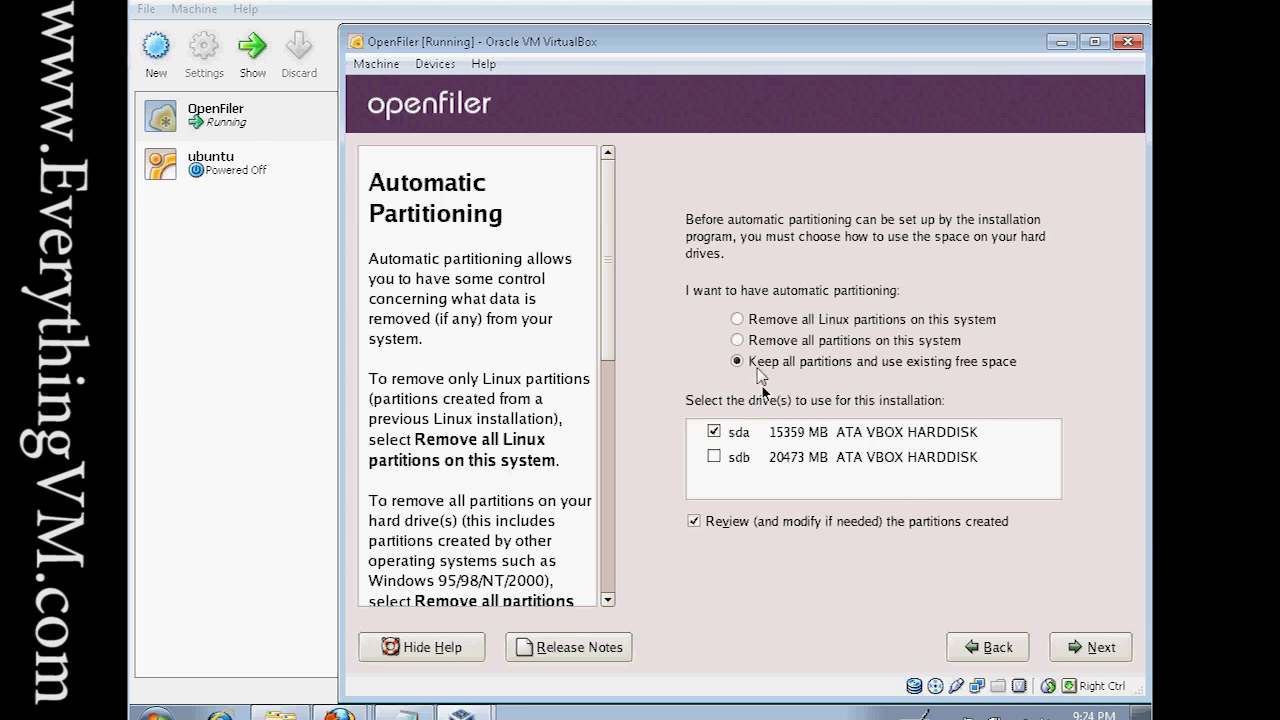
left_click(1100, 648)
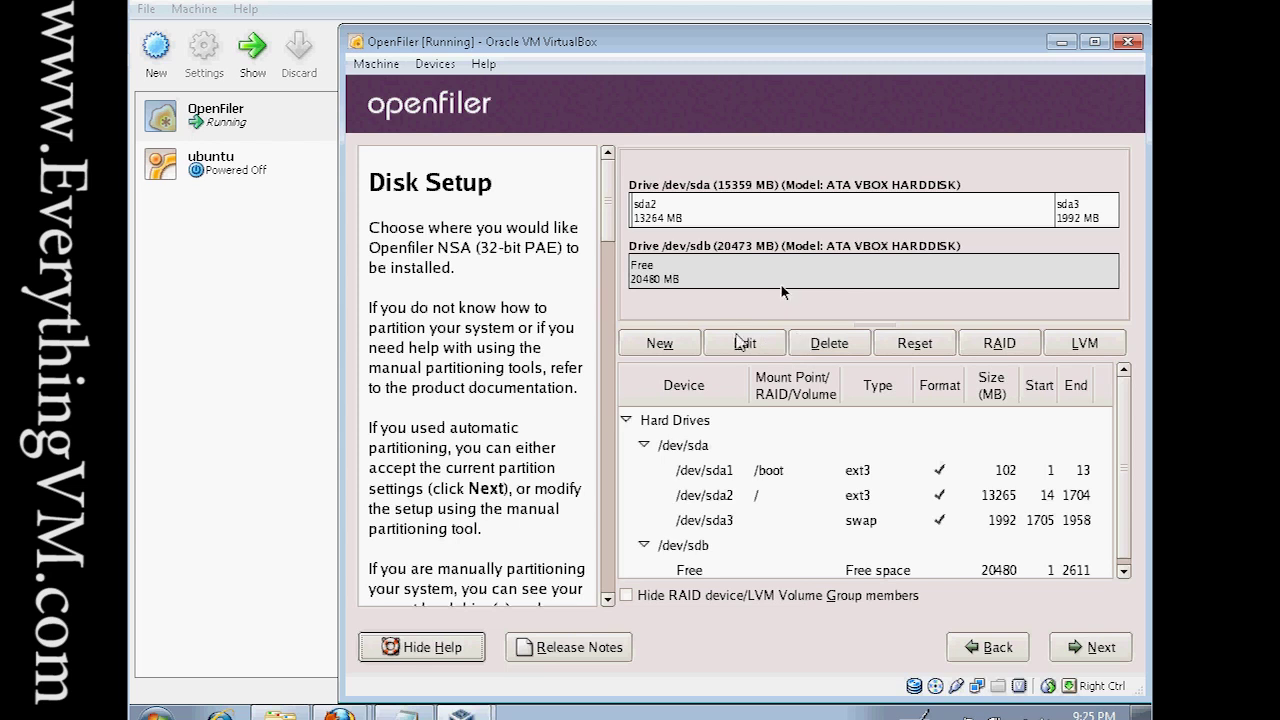
Accept the proposed sda layout (/boot, /, swap) and move on to Network Configuration.
left_click(1100, 650)
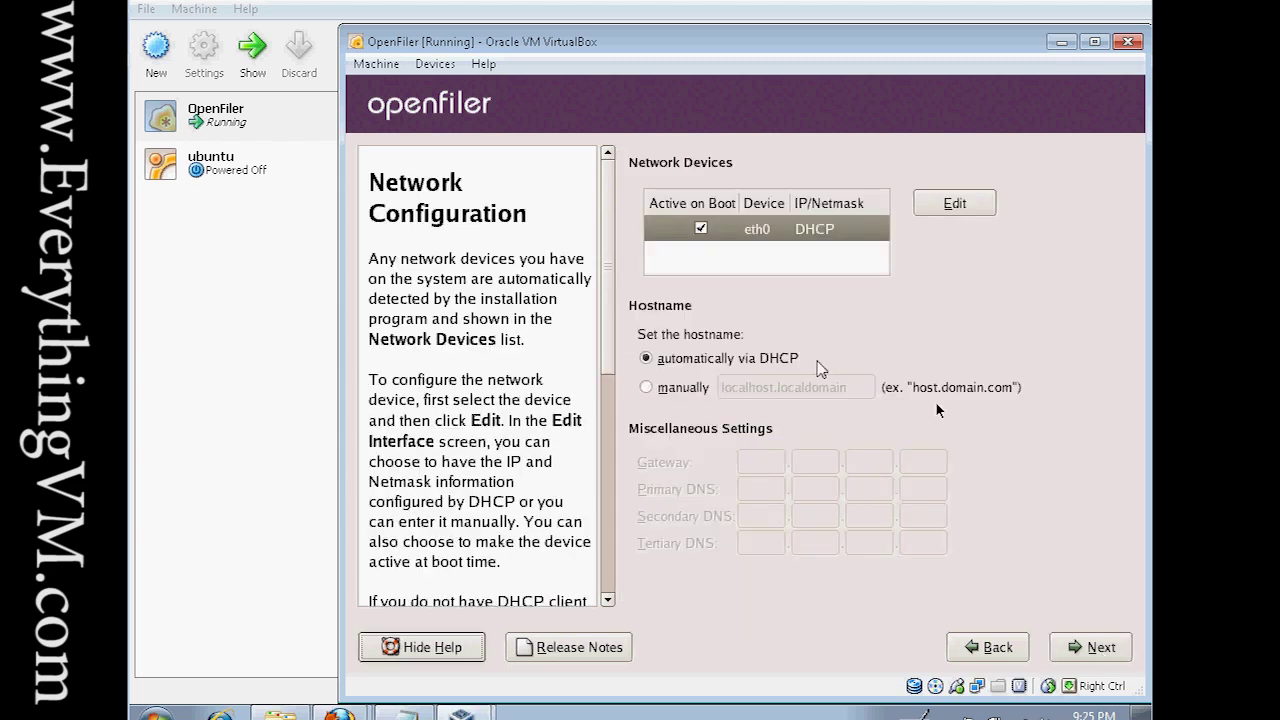
Edit eth0, toggle DHCP off and back on, and confirm it stays on DHCP.
left_click(944, 206)
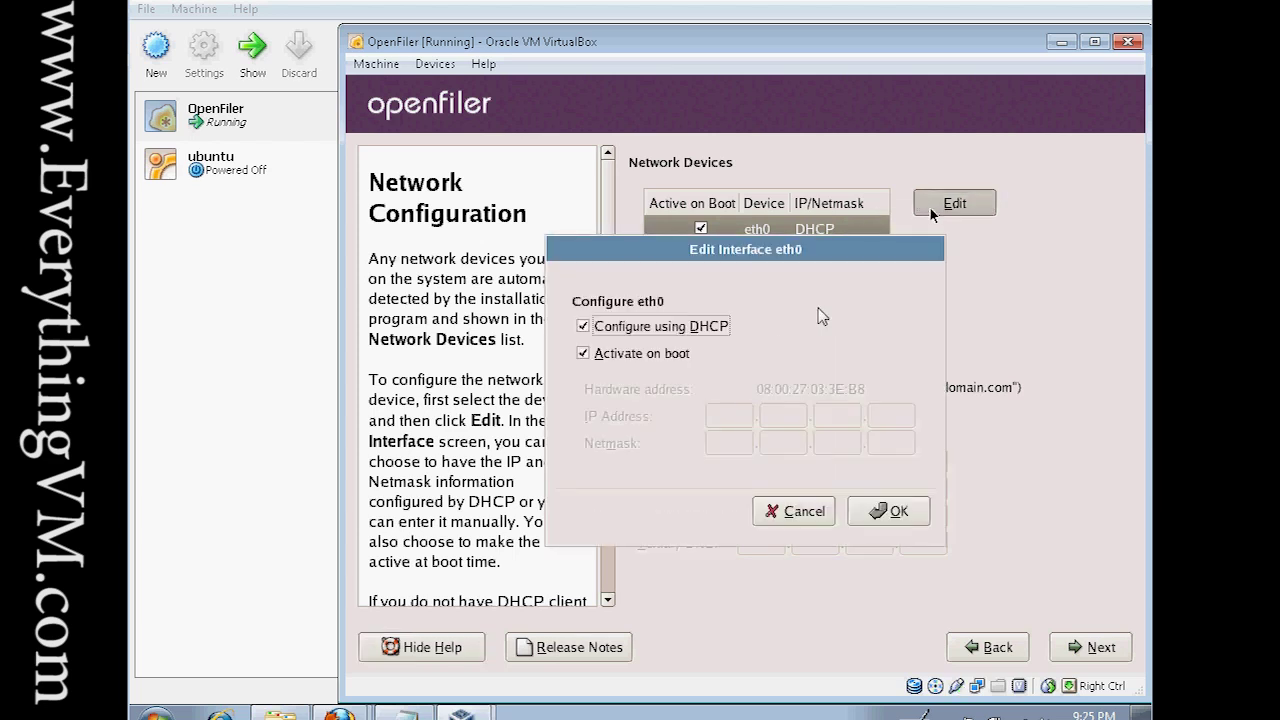
left_click(582, 327)
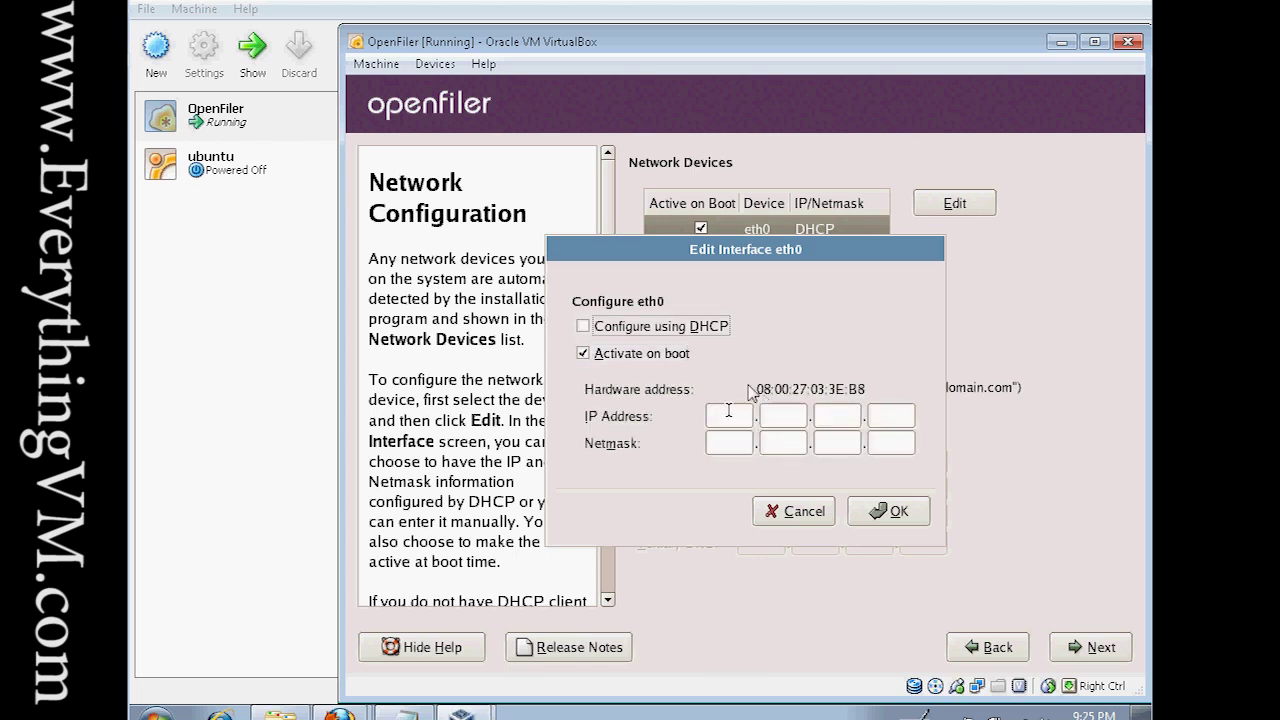
left_click(729, 413)
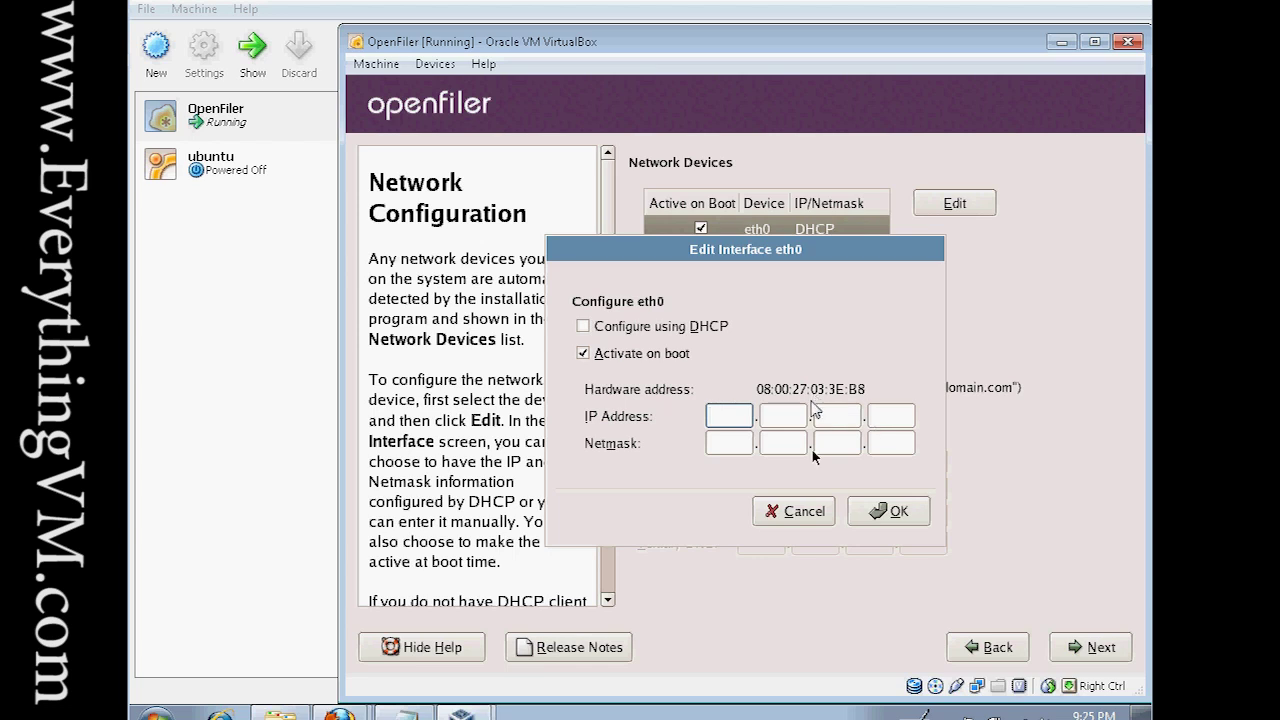
left_click(585, 327)
left_click(900, 512)
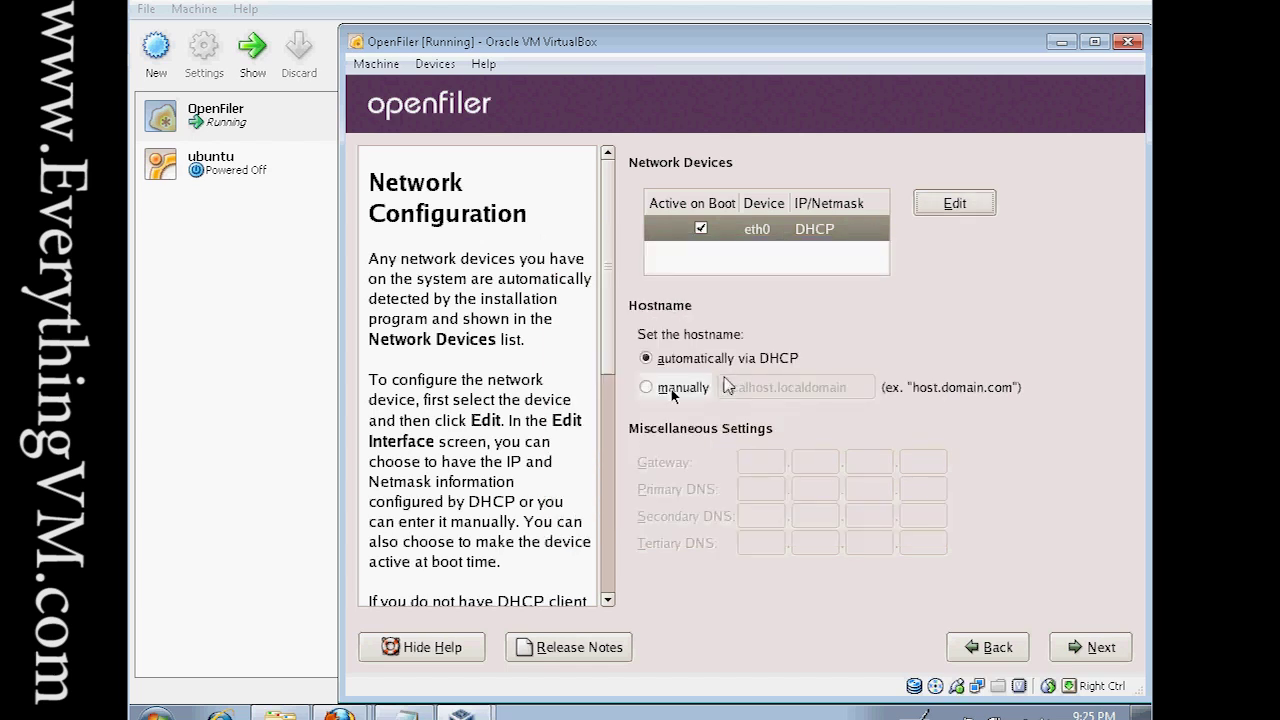
Set the hostname manually to OpenFilerVM, replacing localhost.localdomain, and continue.
left_click(648, 388)
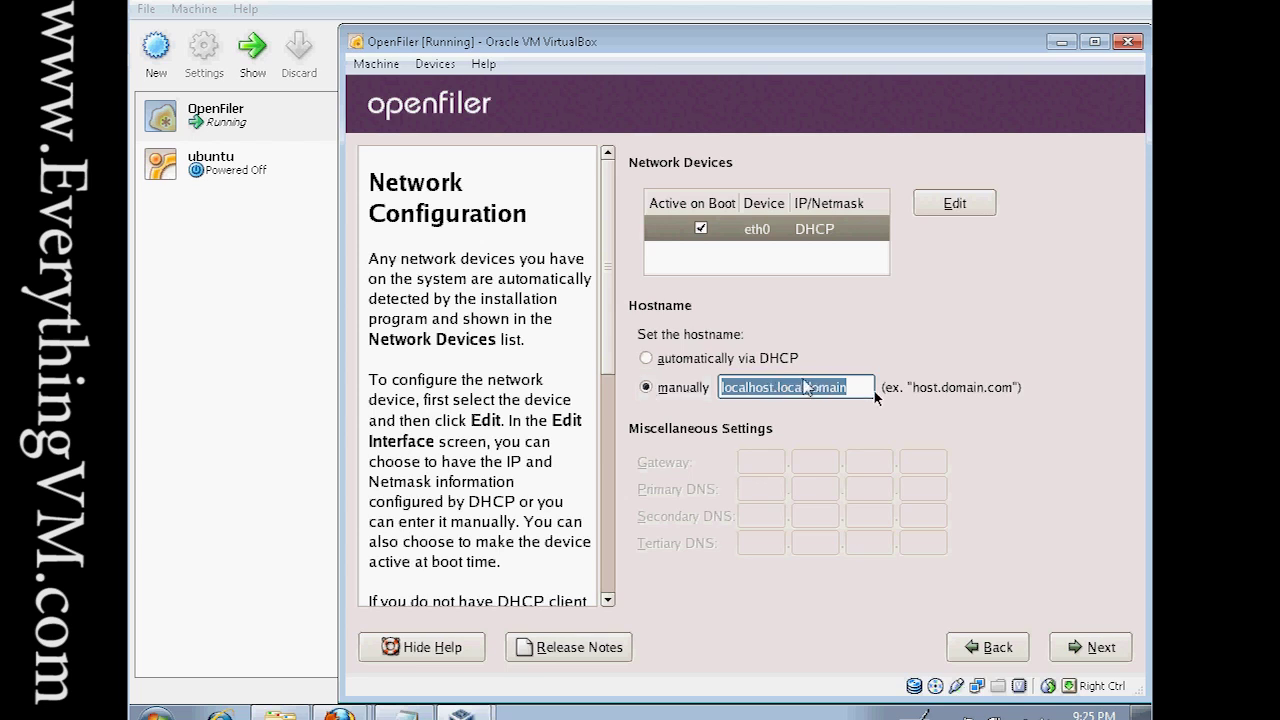
left_click(858, 392)
left_click(682, 380)
type("Open")
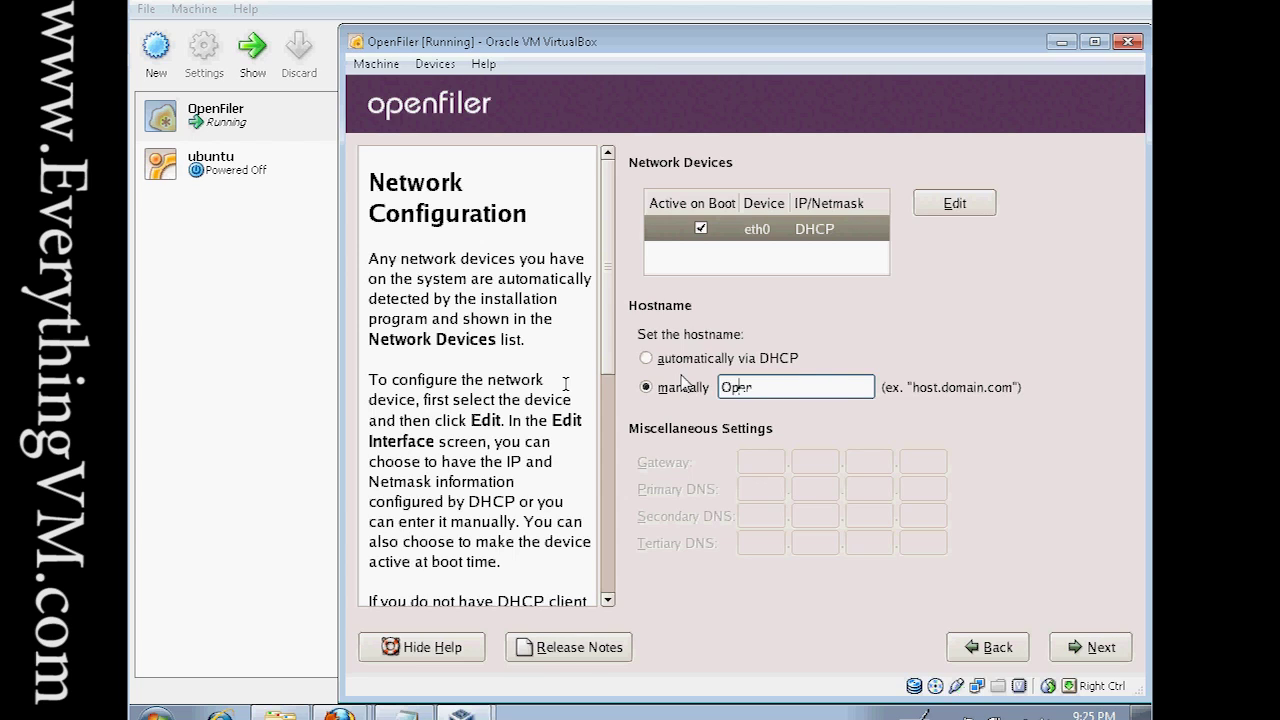
type("FilerVM")
left_click(1084, 655)
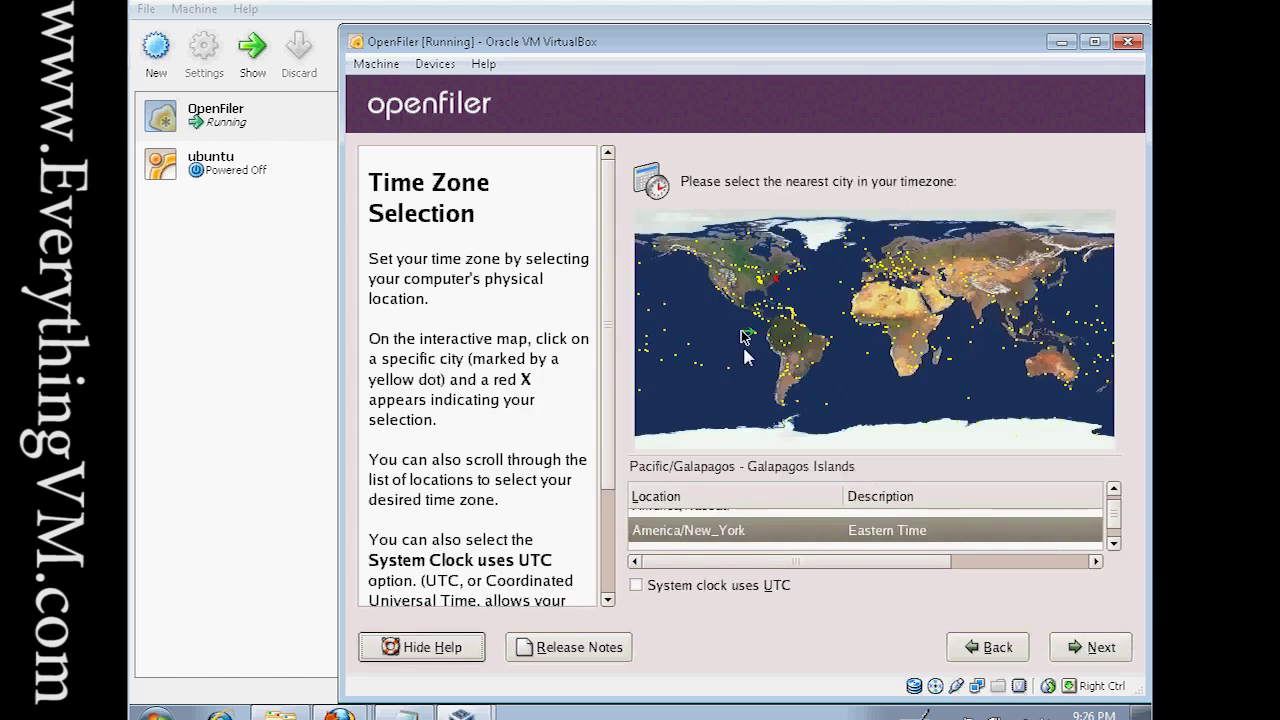
Choose Los Angeles (America/Los_Angeles, Pacific Time) on the time zone map and continue.
left_click(697, 289)
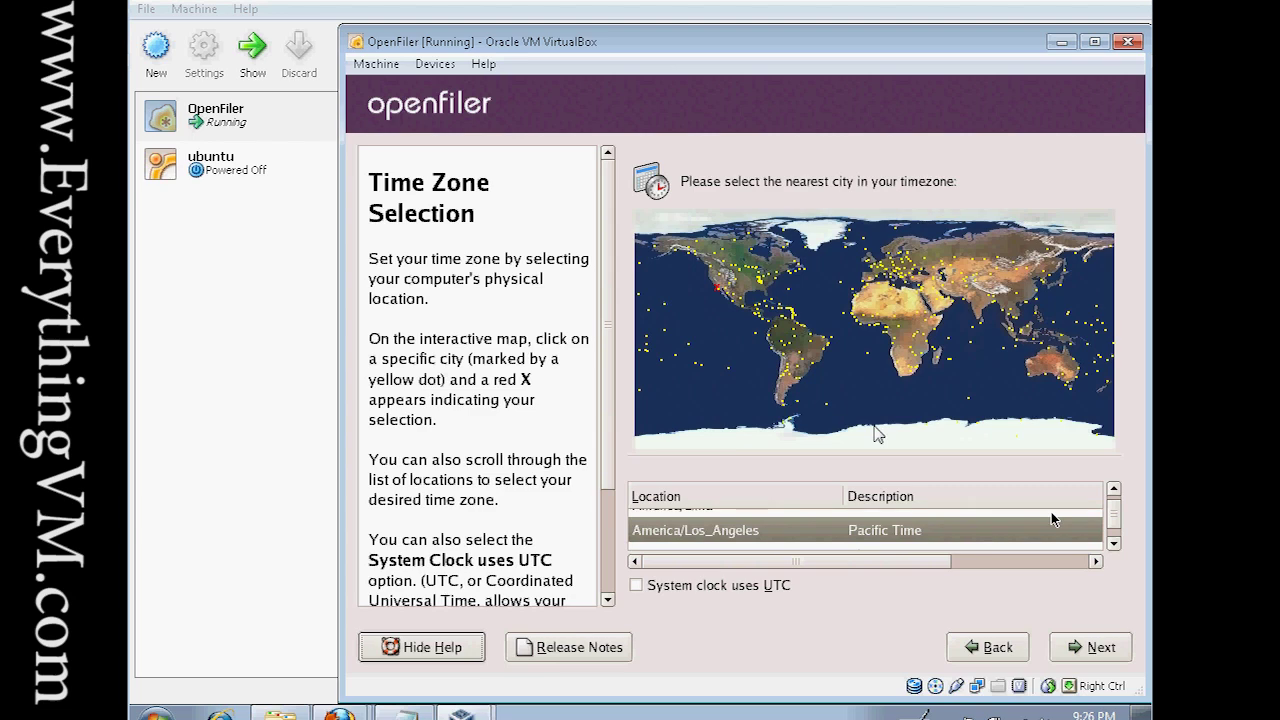
left_click(1097, 648)
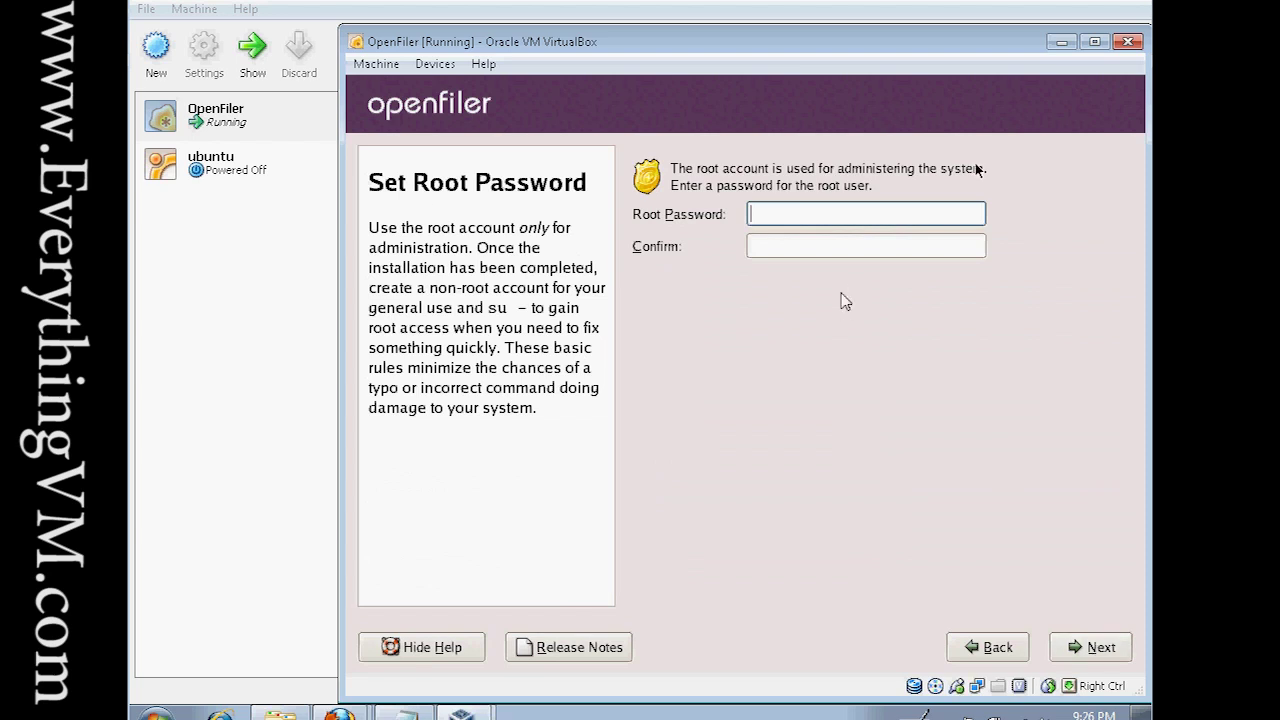
Enter and confirm the root password, then continue to the About to Install screen.
type("password")
key("Tab")
type("pass")
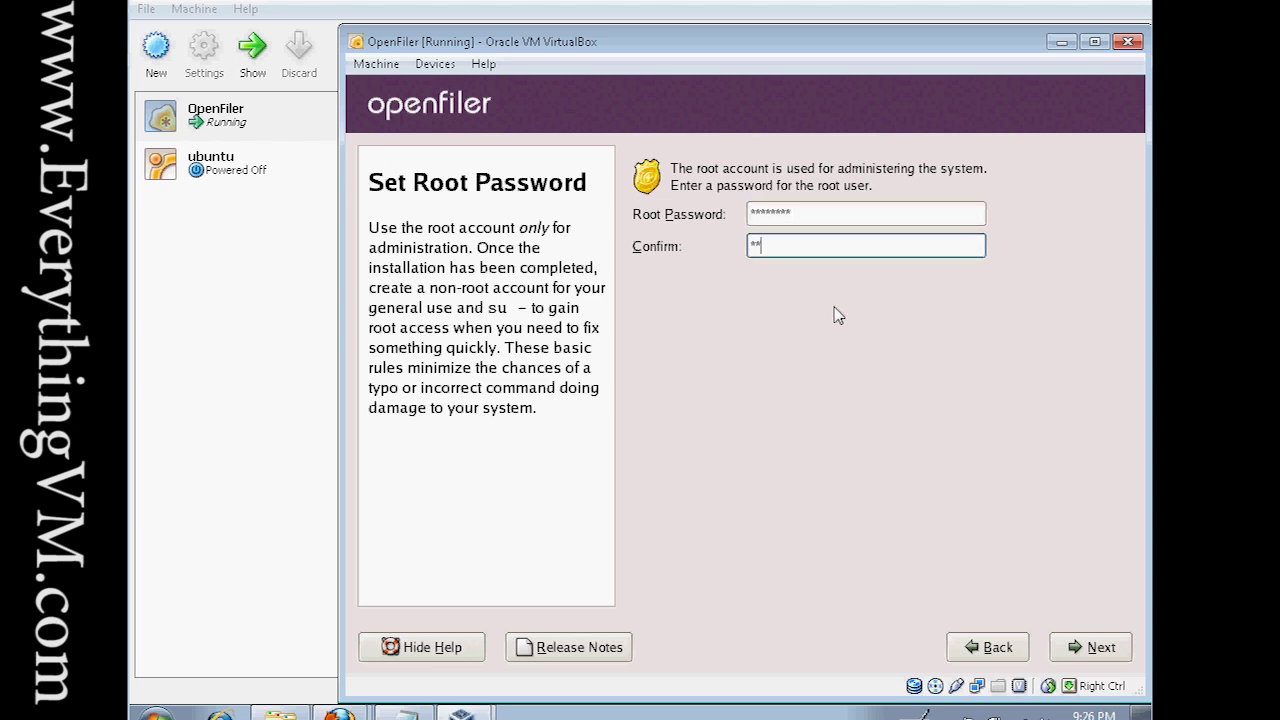
type("word")
left_click(1108, 650)
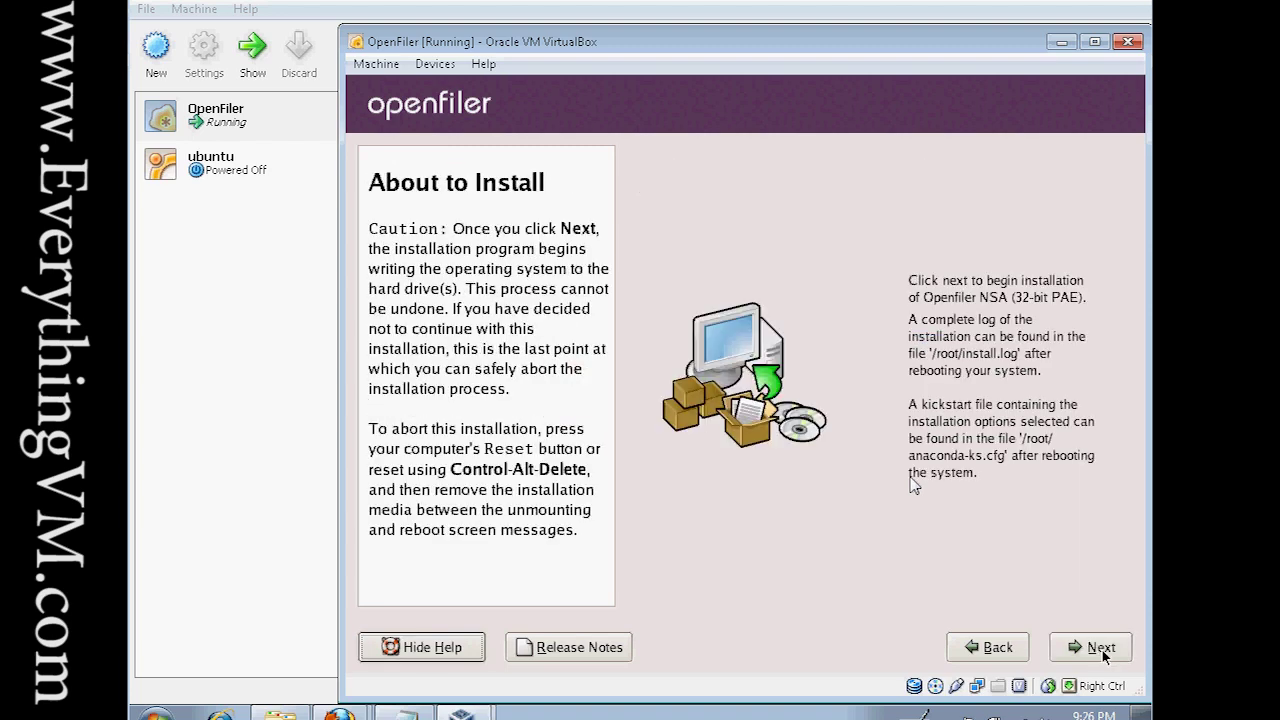
Install Openfiler to the disk, then reboot the VM when installation completes.
left_click(1103, 650)
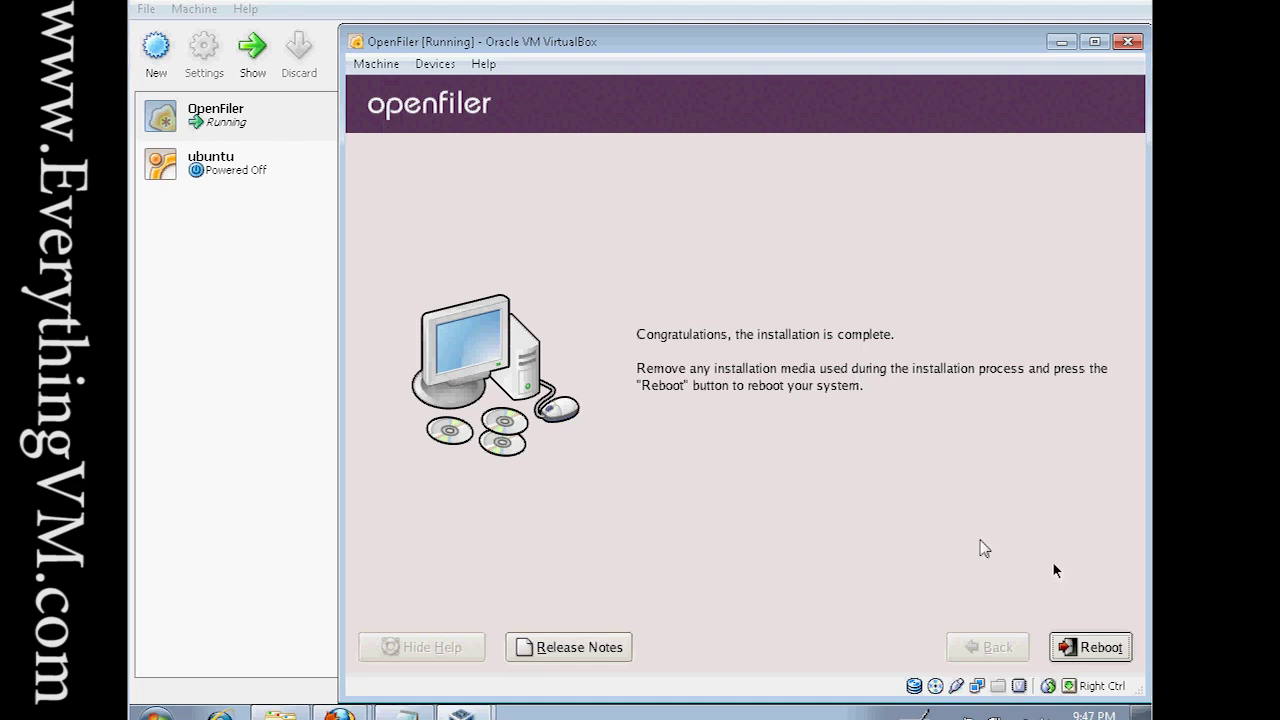
left_click(1075, 645)
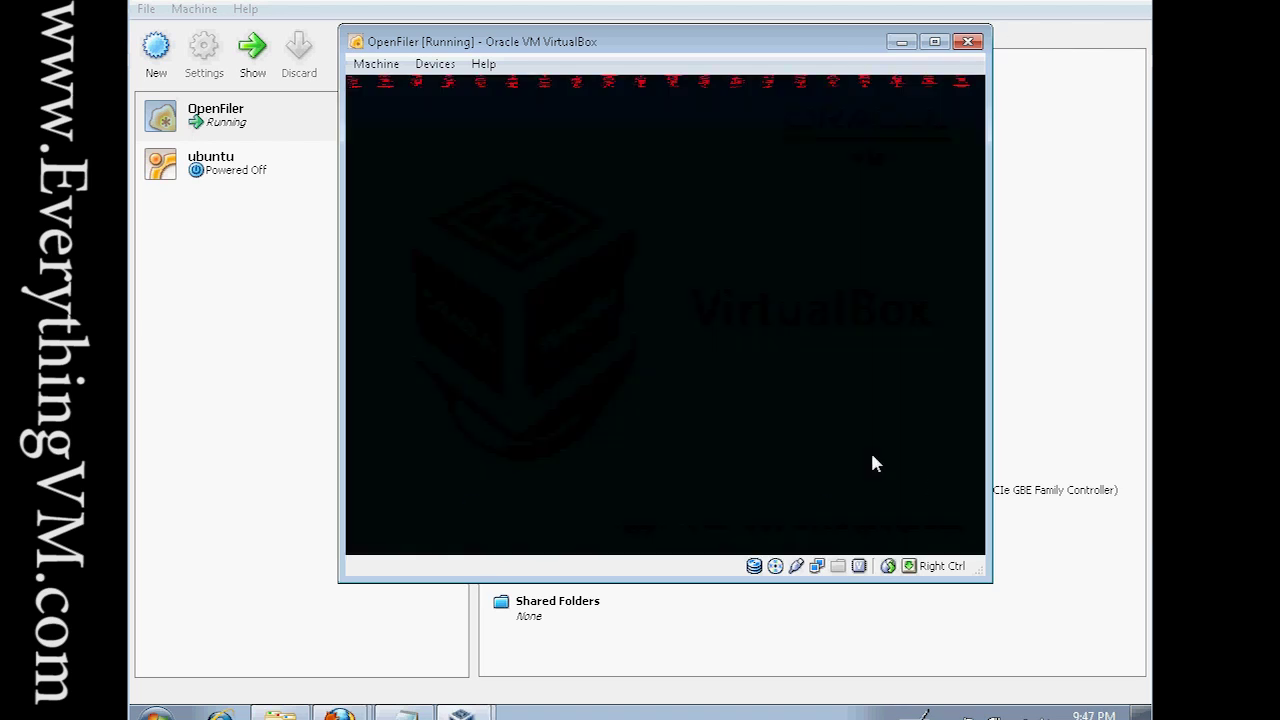
Skip the GRUB countdown to boot the installed Openfiler system immediately.
key("Return")
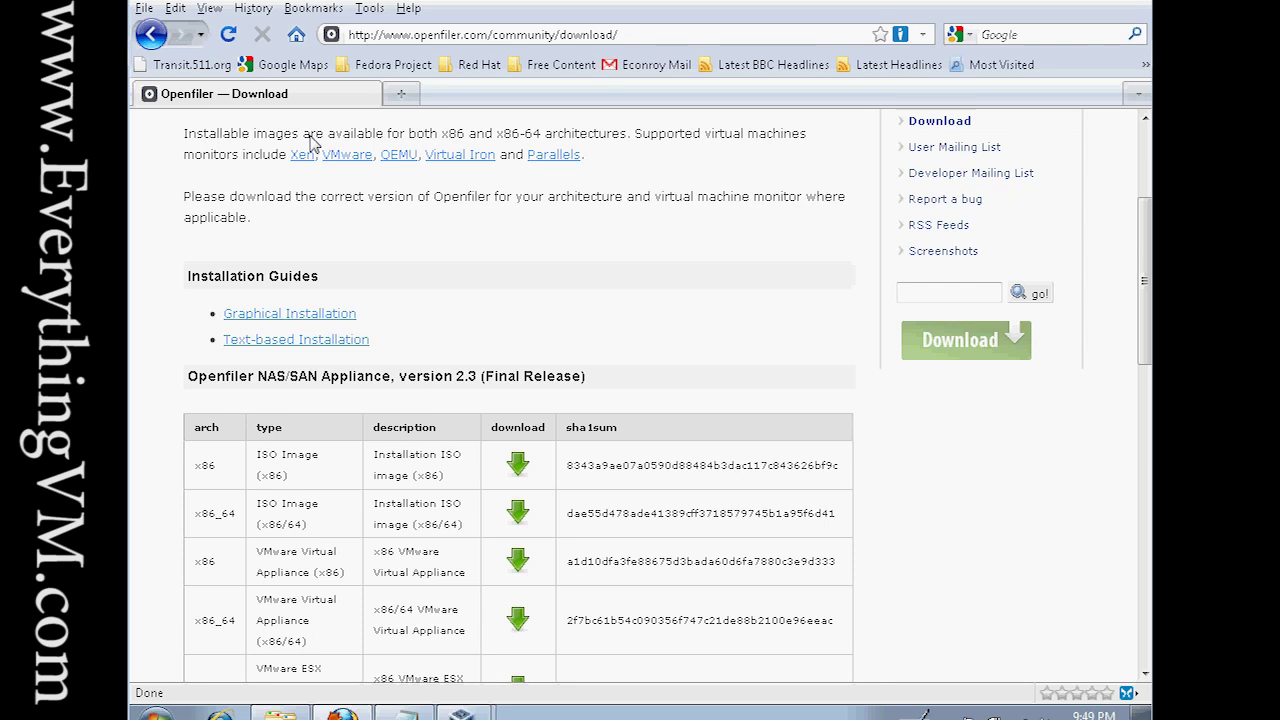
key("ctrl+t")
type("h")
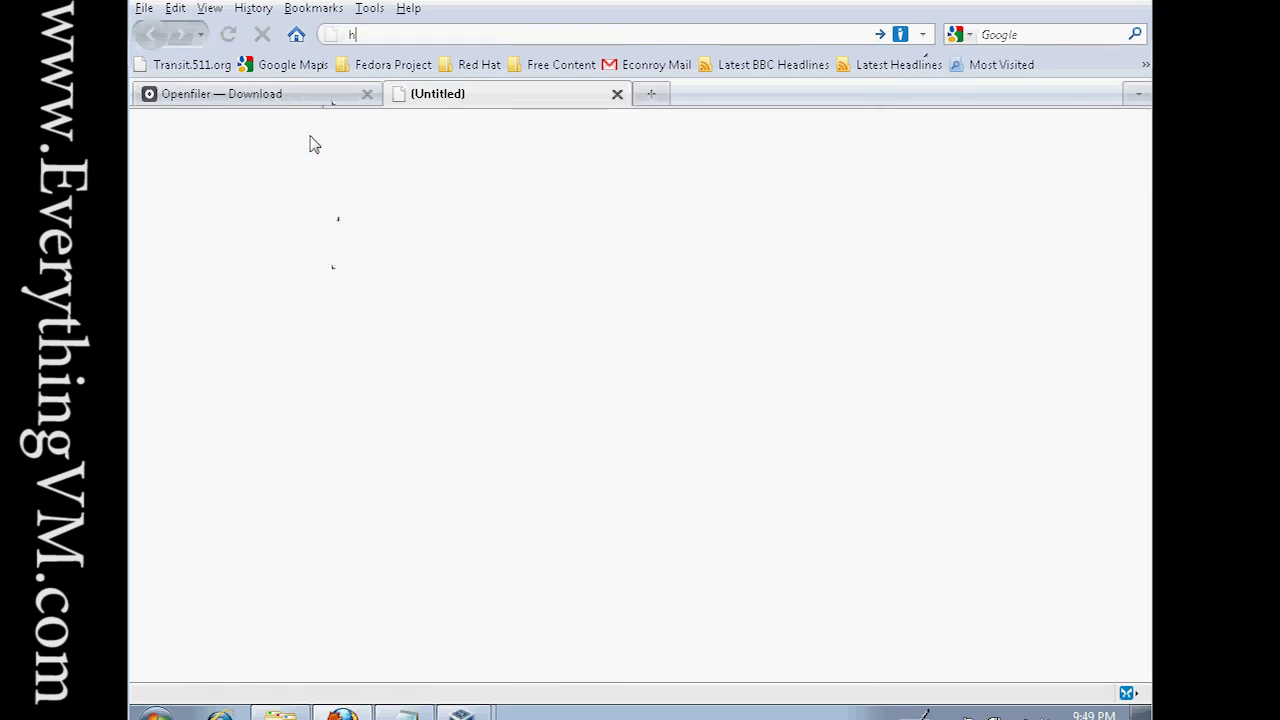
type("ttps:")
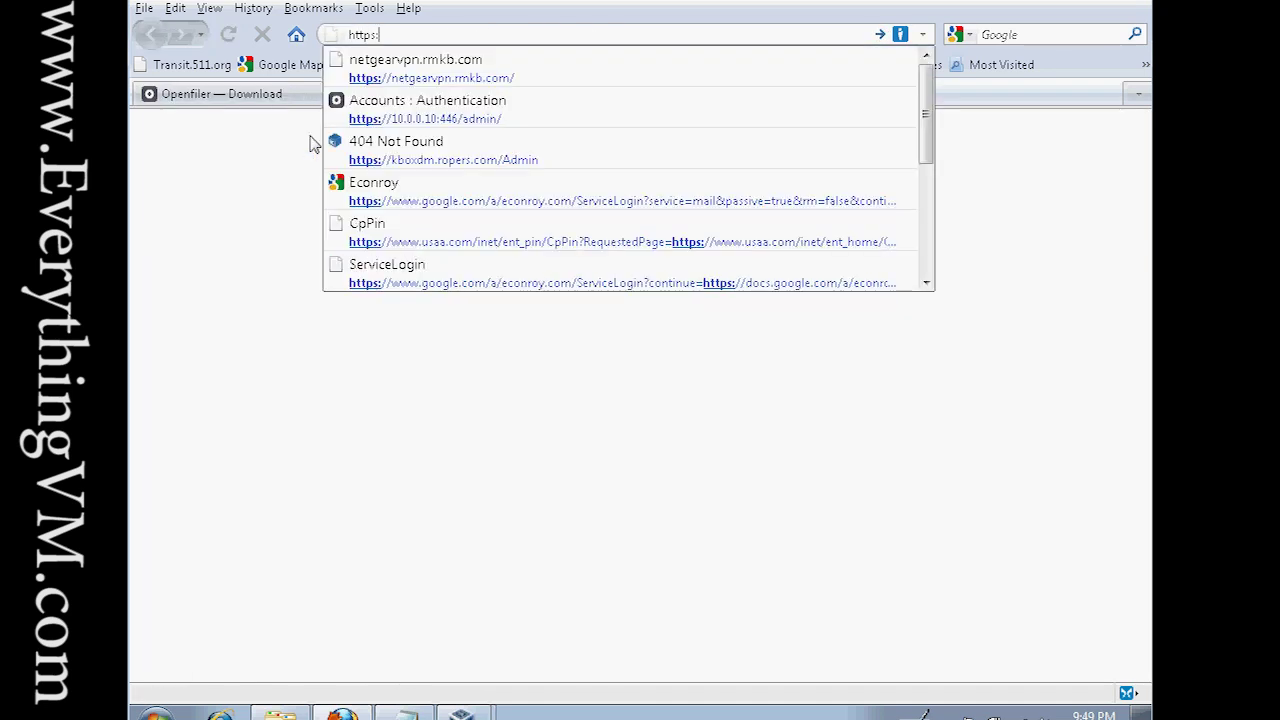
type("//10.")
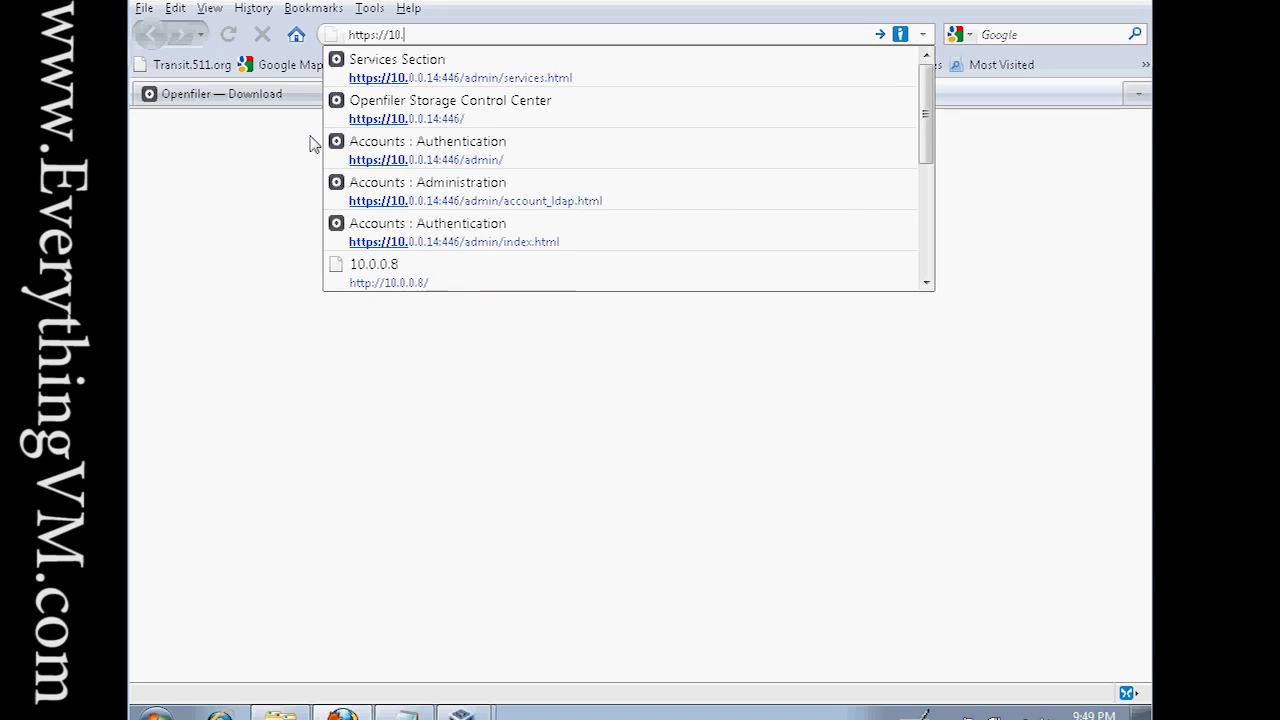
type("0.0.14")
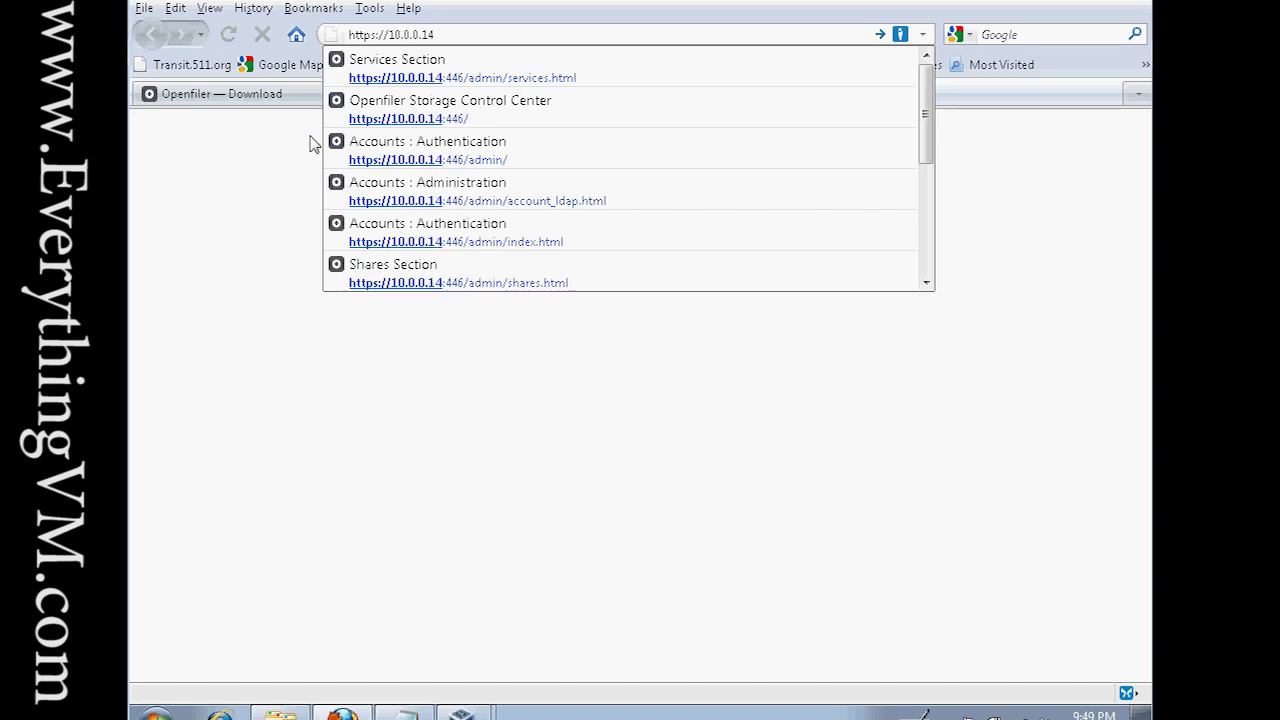
type(":446")
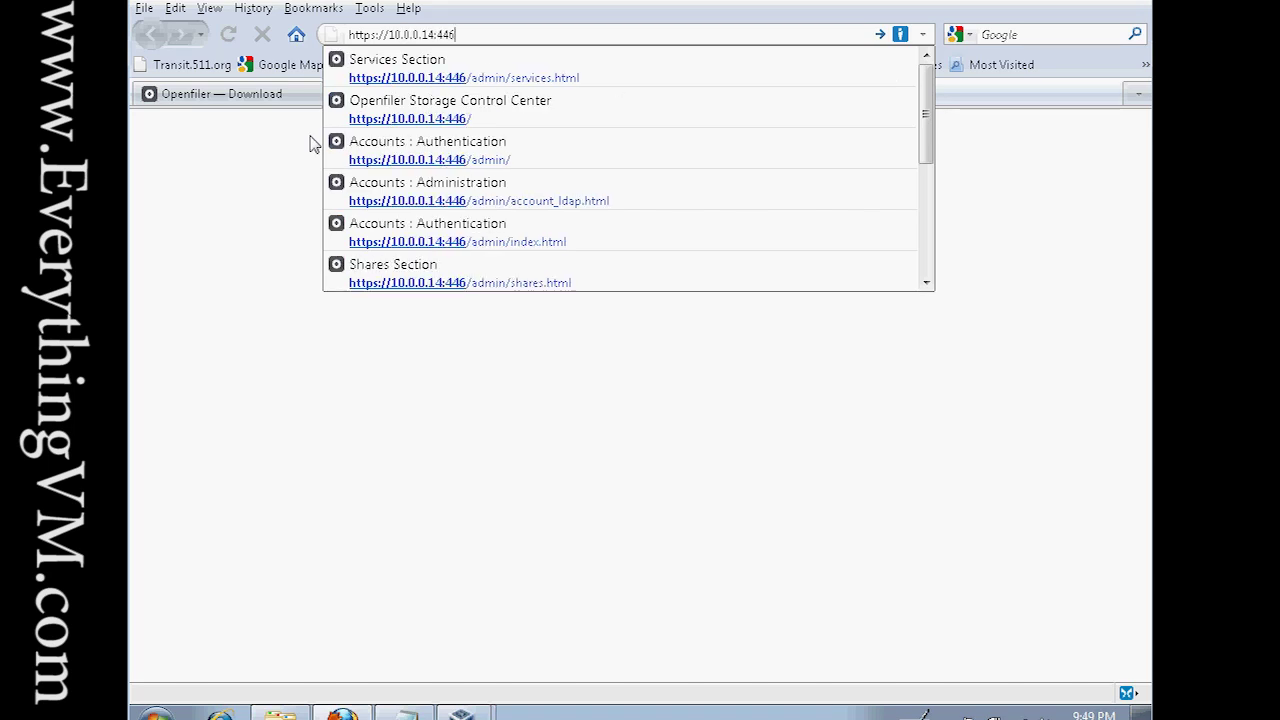
key("Return")
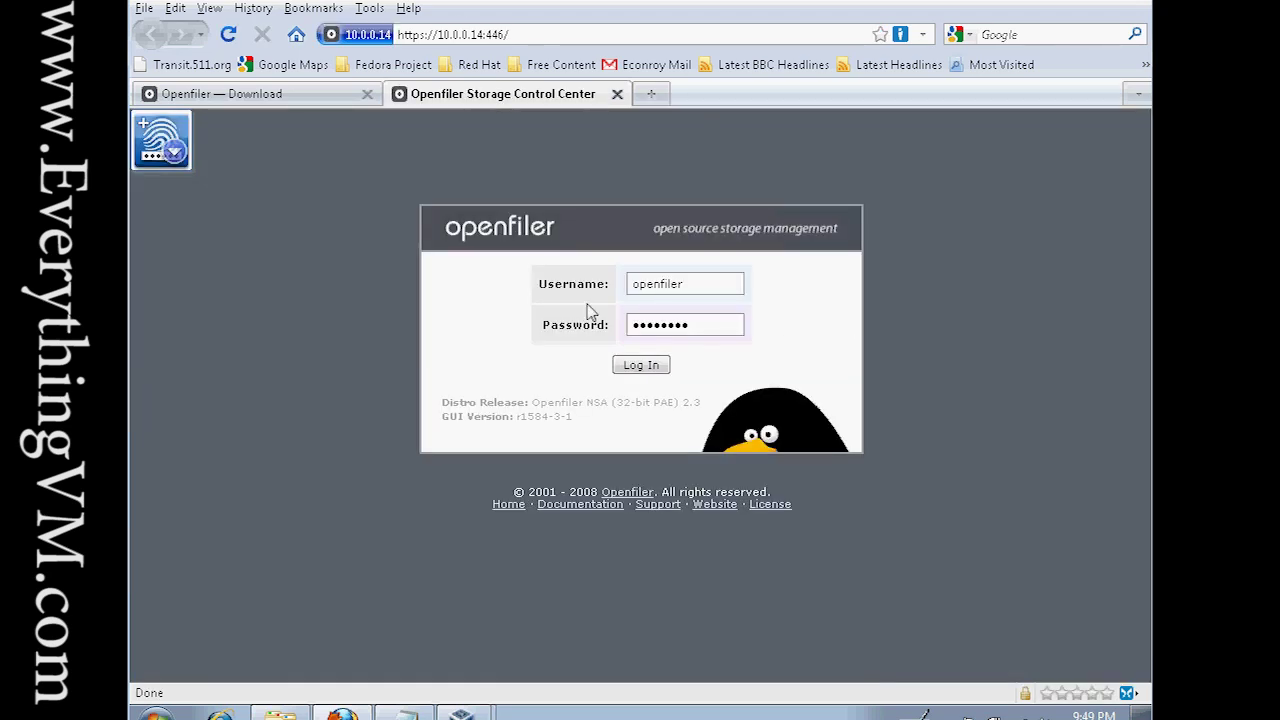
Log in to the Openfiler web admin with the account credentials and go to Services.
left_click(690, 288)
left_click(705, 324)
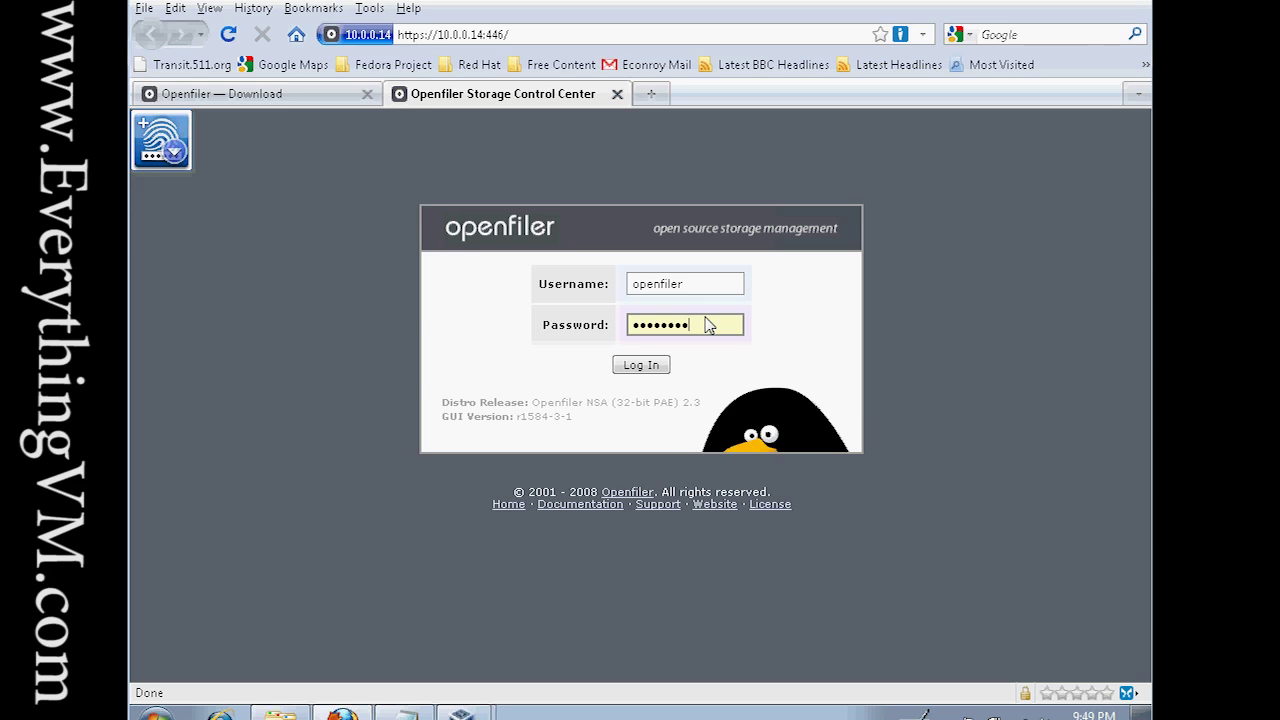
left_click(641, 366)
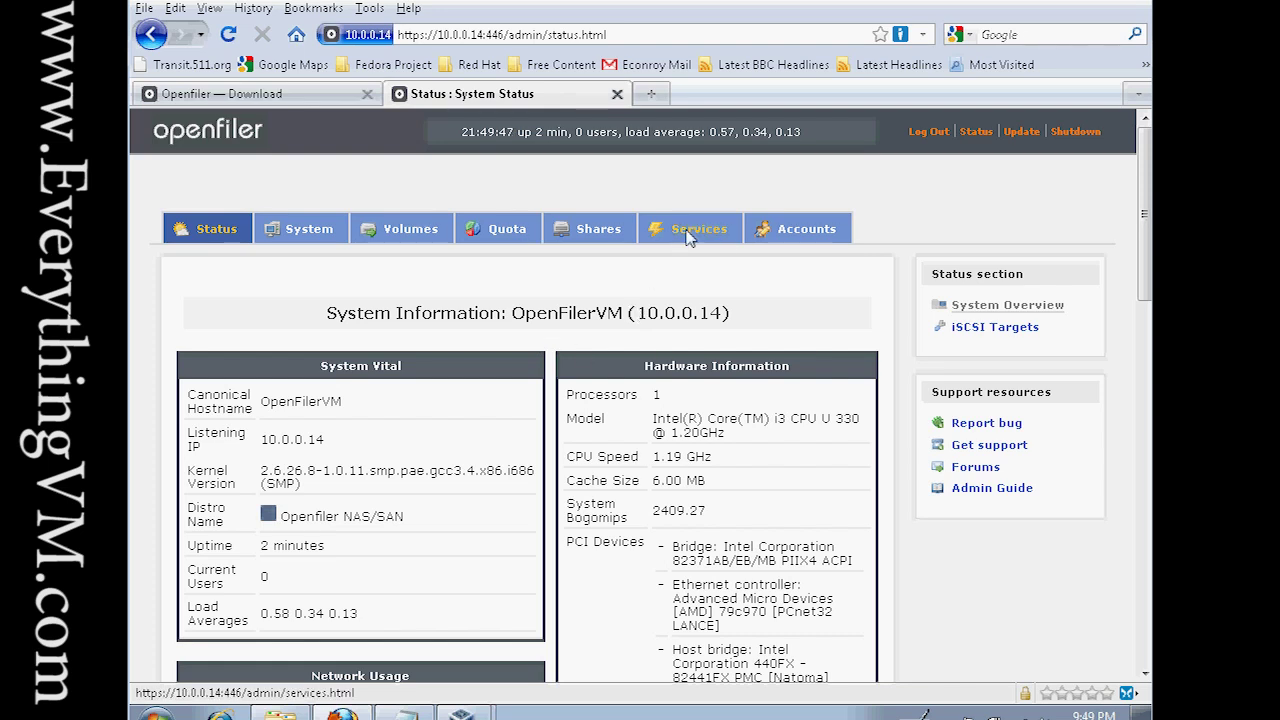
left_click(692, 230)
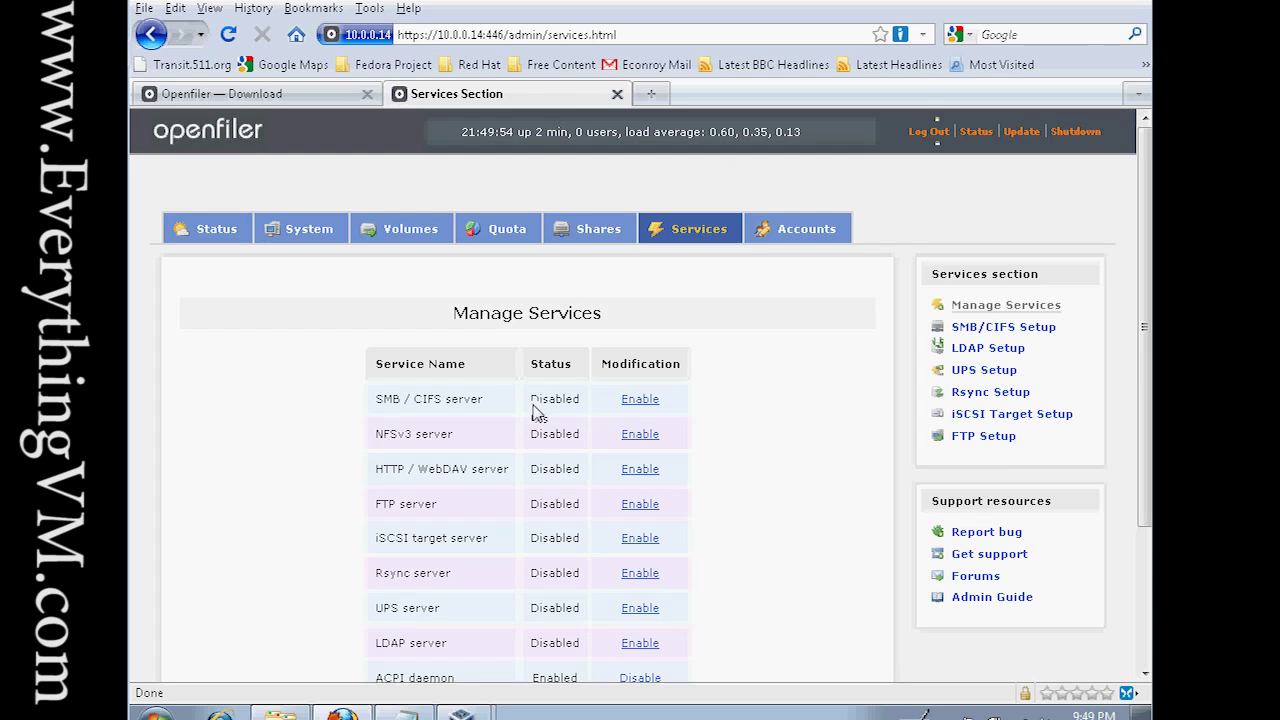
Review the Manage Services list, highlighting the iSCSI target server and iSCSI initiator entries.
scroll(537, 410, "down", 4)
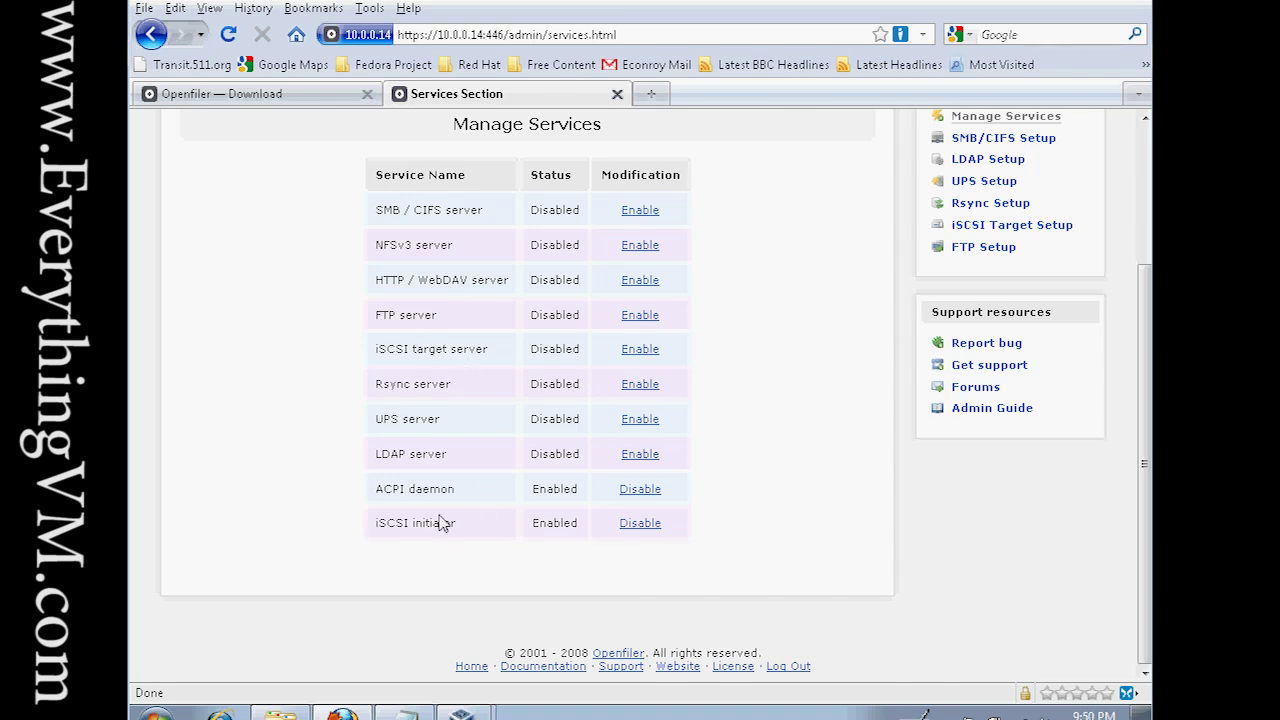
left_click_drag(486, 352, 380, 360)
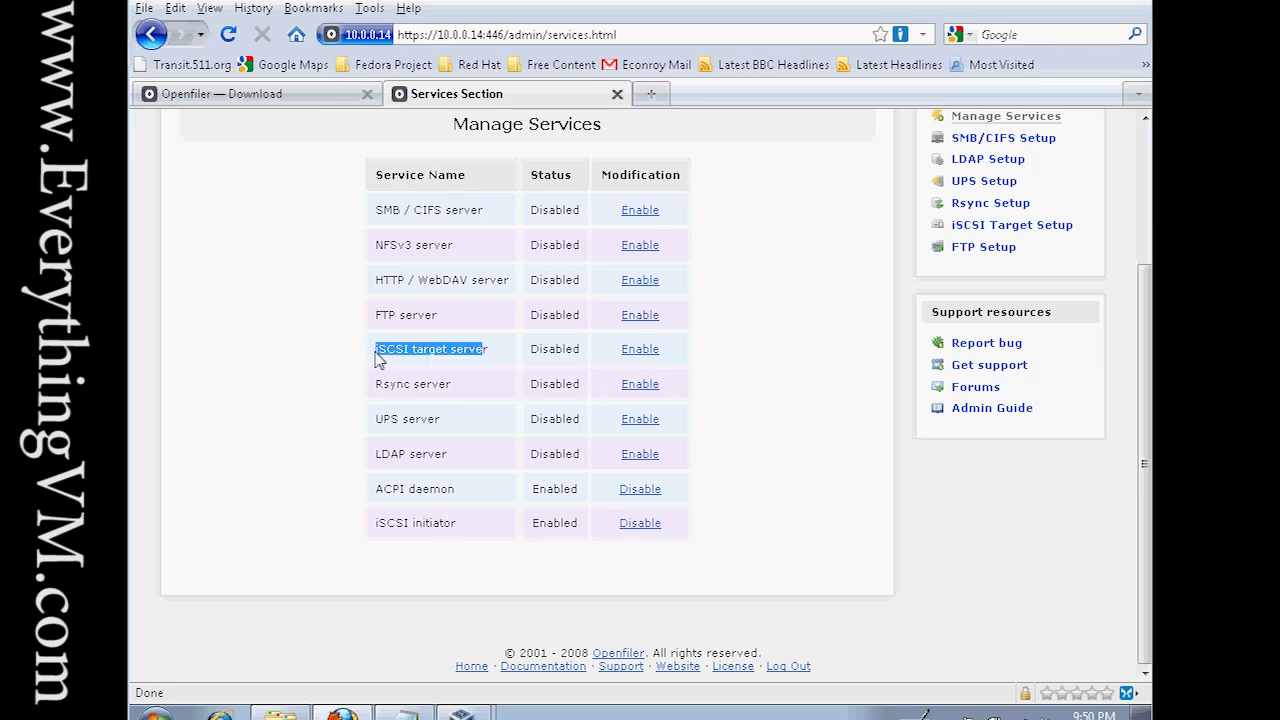
left_click(380, 367)
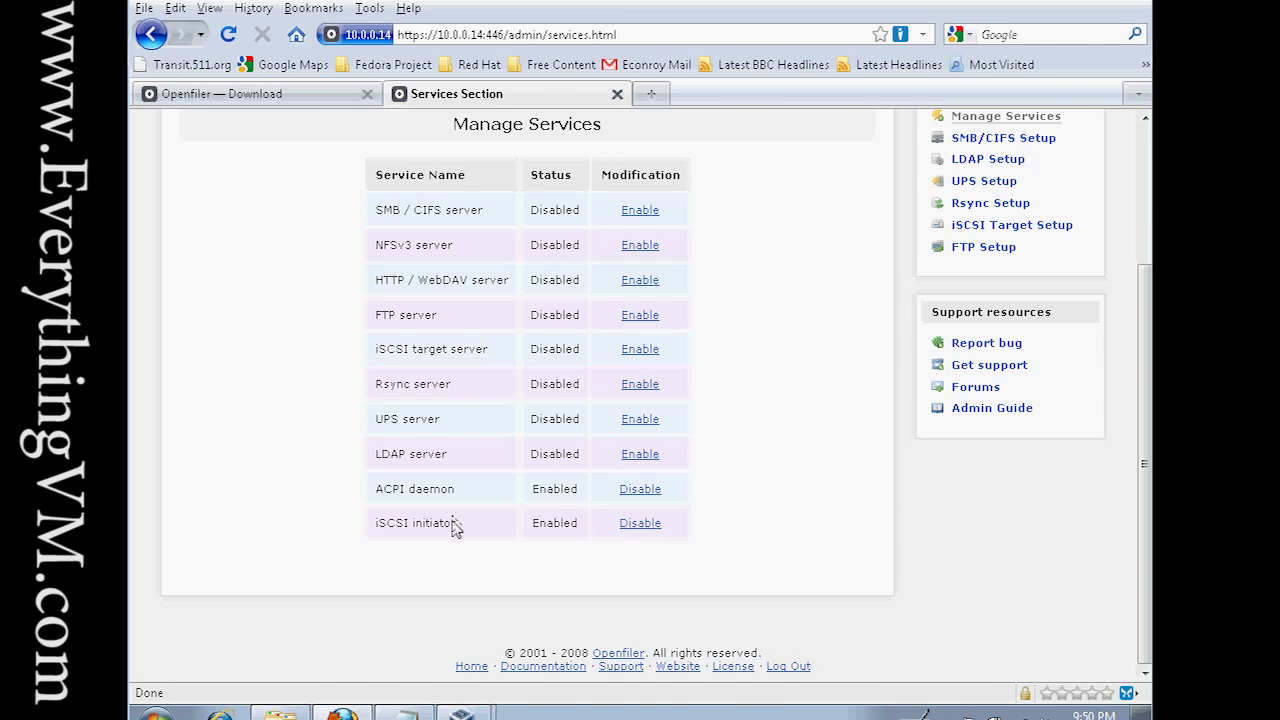
left_click_drag(452, 523, 376, 525)
left_click(376, 512)
scroll(400, 540, "up", 2)
scroll(406, 557, "down", 2)
scroll(406, 557, "up", 2)
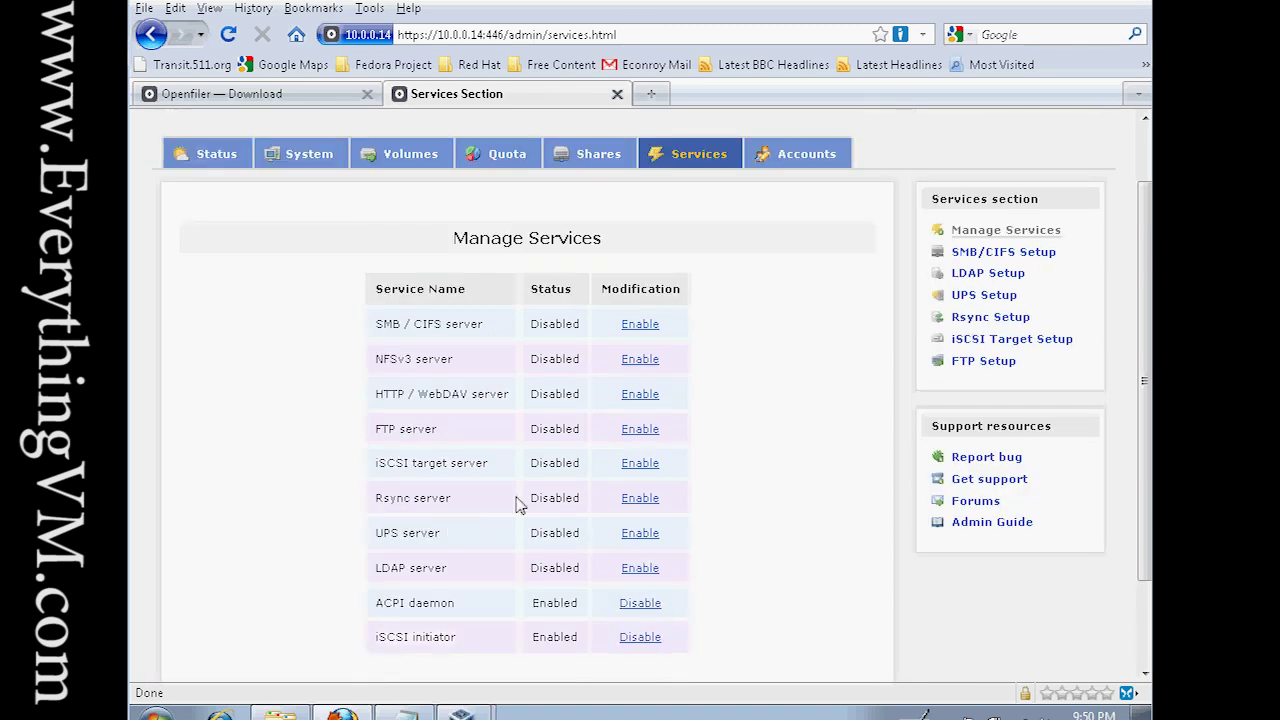